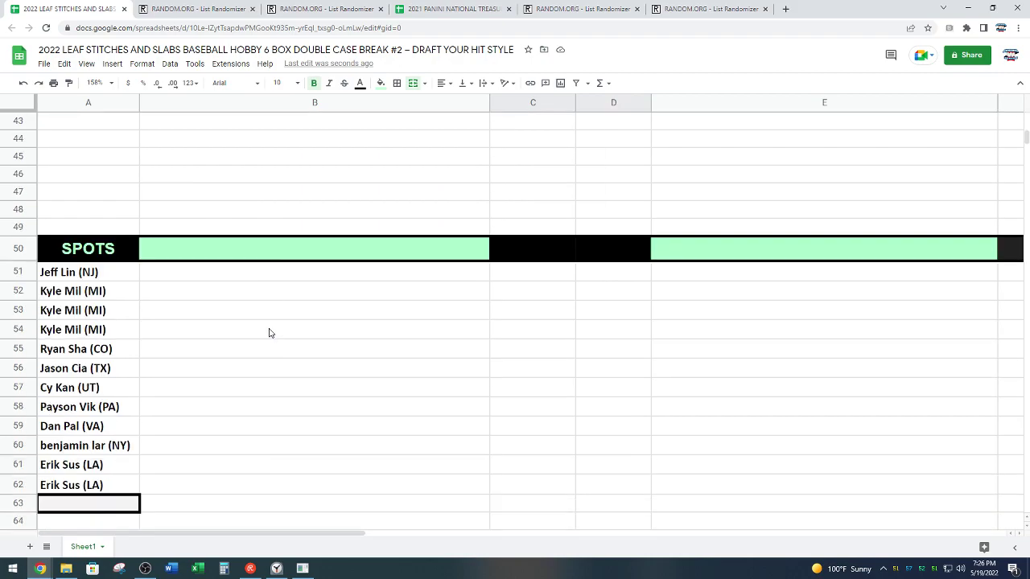
Copy the twelve entries under SPOTS, A51:A62, and paste them into the RANDOM.ORG List Randomizer's item list
{"action": "left_click_drag", "start_coordinate": [135, 275], "coordinate": [104, 487]}
{"action": "key", "text": "ctrl+c"}
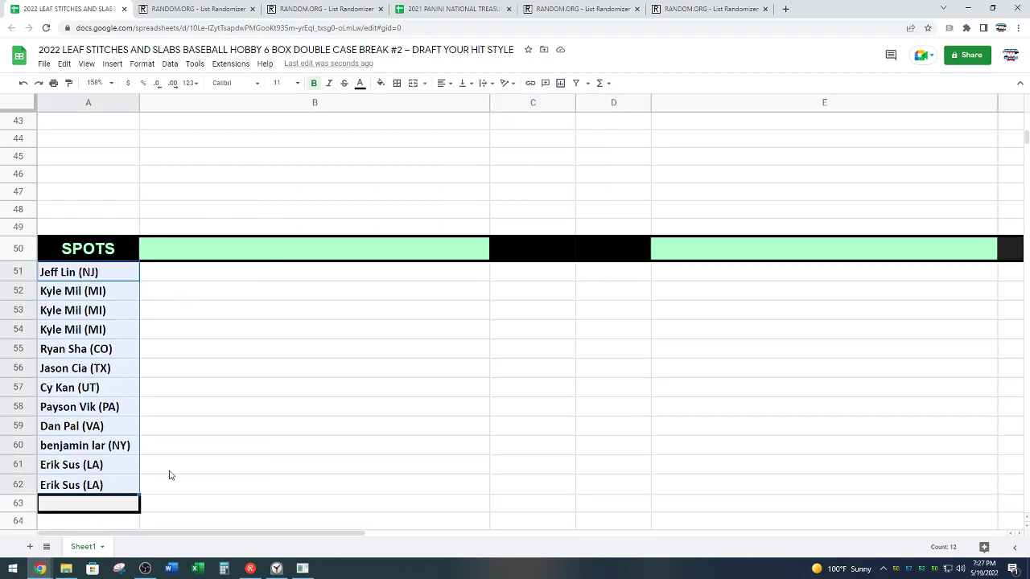
{"action": "left_click", "coordinate": [193, 8]}
{"action": "scroll", "coordinate": [326, 275], "scroll_direction": "down", "scroll_amount": 2}
{"action": "right_click", "coordinate": [326, 274]}
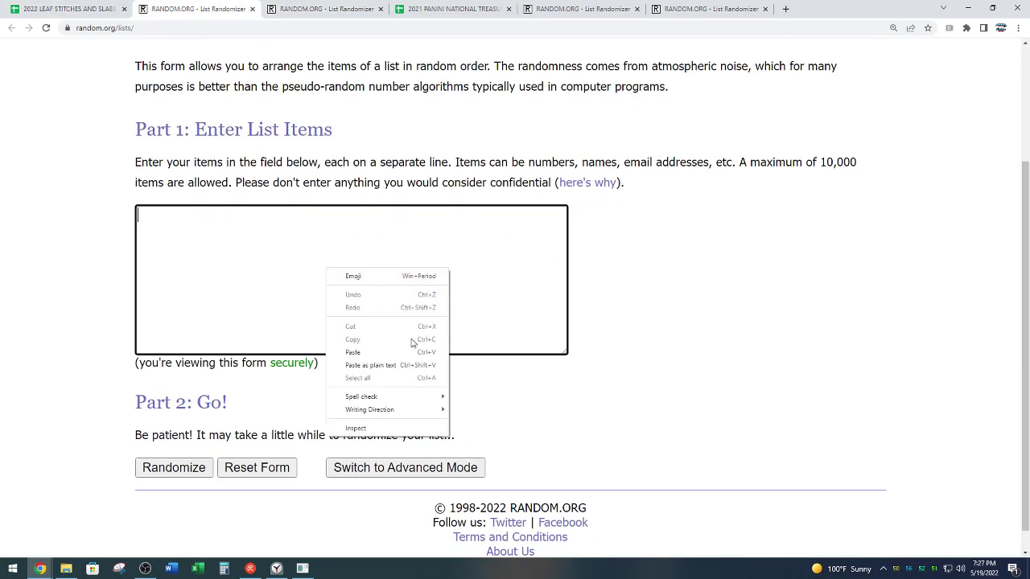
{"action": "left_click", "coordinate": [395, 351]}
Randomize the pasted list of spots five times in total
{"action": "left_click", "coordinate": [166, 462]}
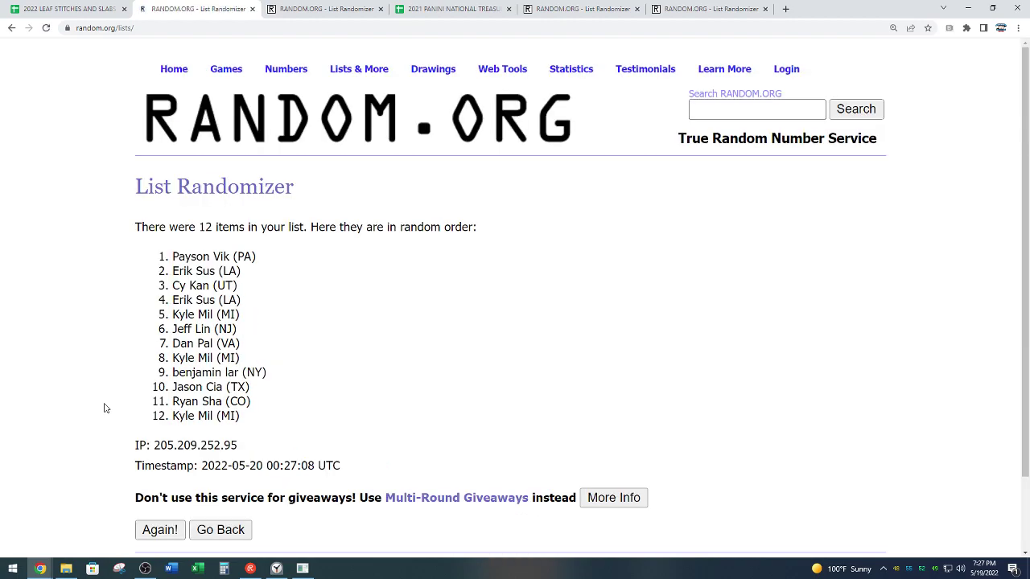
{"action": "scroll", "coordinate": [106, 407], "scroll_direction": "down", "scroll_amount": 1}
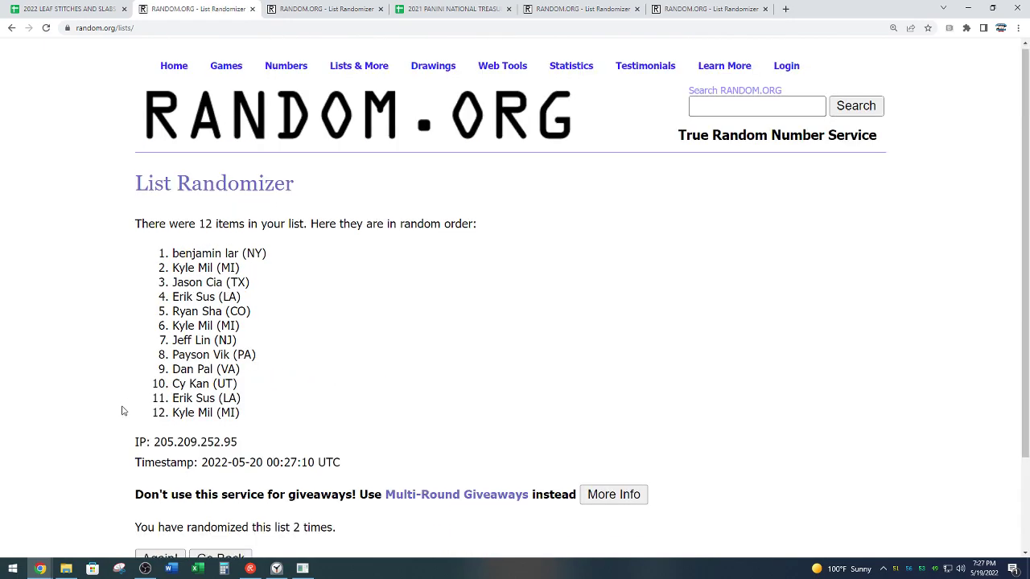
{"action": "scroll", "coordinate": [122, 407], "scroll_direction": "down", "scroll_amount": 1}
{"action": "key", "text": "Return"}
{"action": "scroll", "coordinate": [137, 404], "scroll_direction": "down", "scroll_amount": 1}
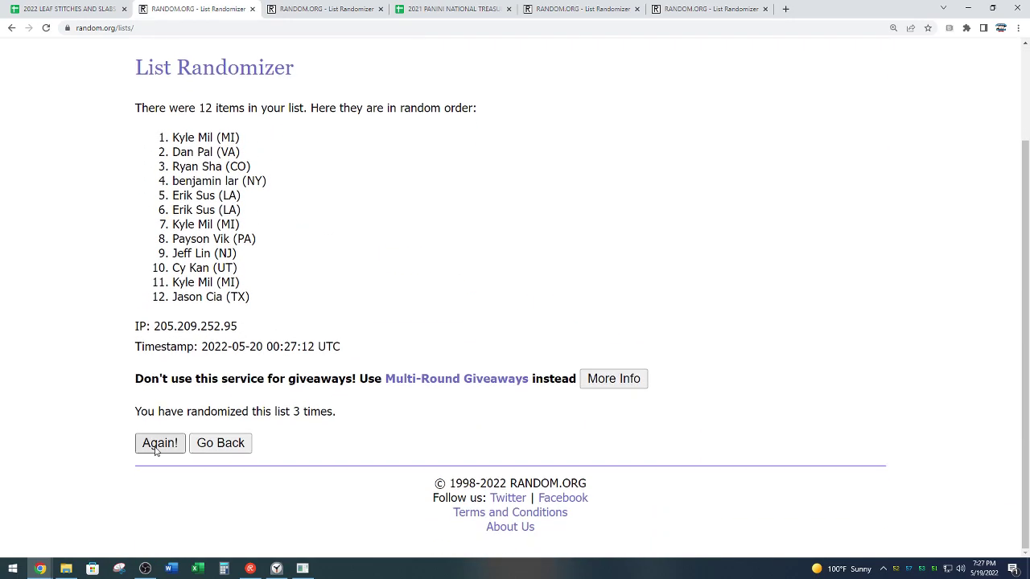
{"action": "left_click", "coordinate": [156, 446]}
{"action": "scroll", "coordinate": [128, 414], "scroll_direction": "down", "scroll_amount": 2}
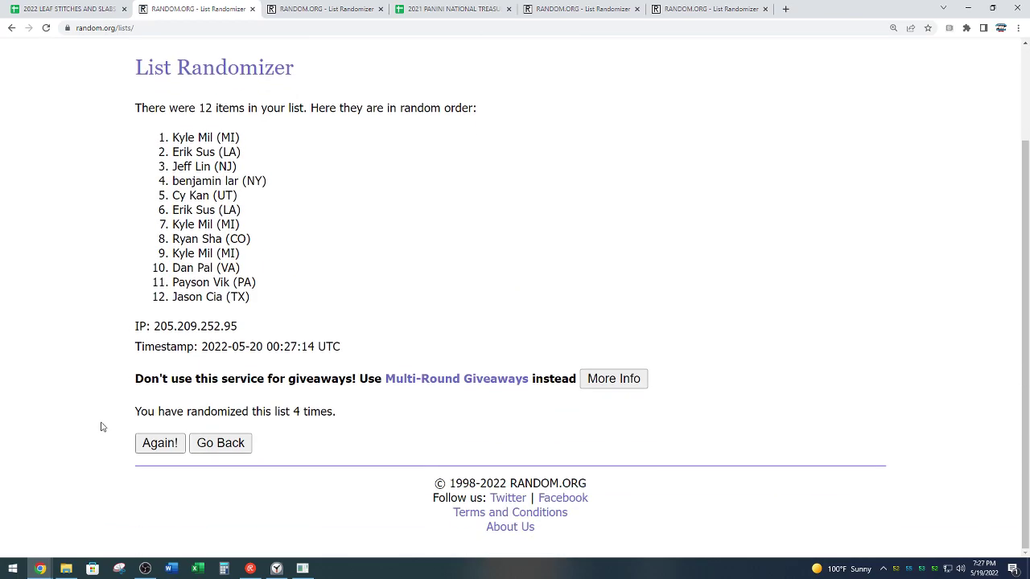
{"action": "left_click", "coordinate": [164, 447]}
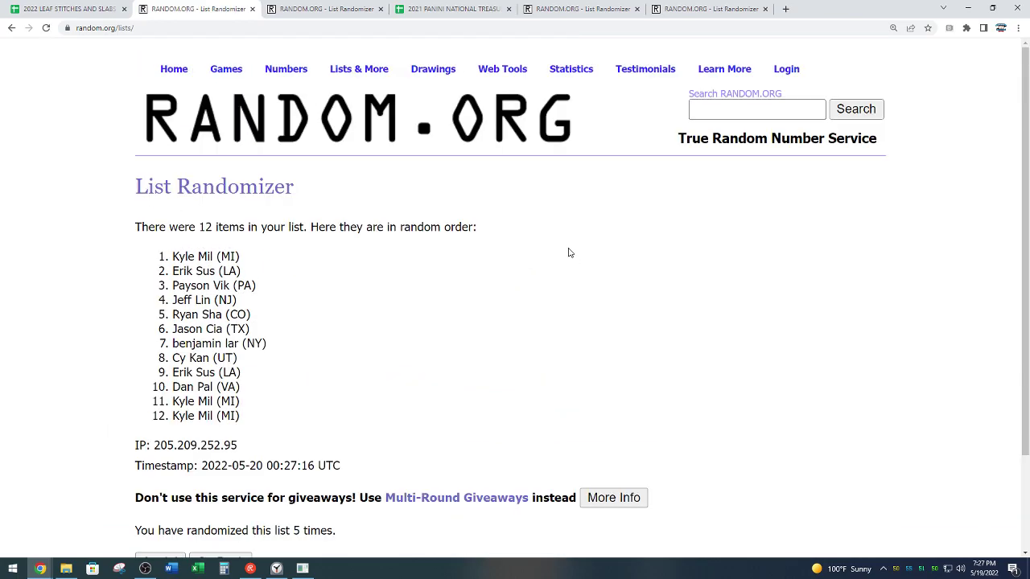
Copy the fully randomized list of twelve entries and paste it into the draft spreadsheet starting at cell A1
{"action": "scroll", "coordinate": [563, 242], "scroll_direction": "down", "scroll_amount": 1}
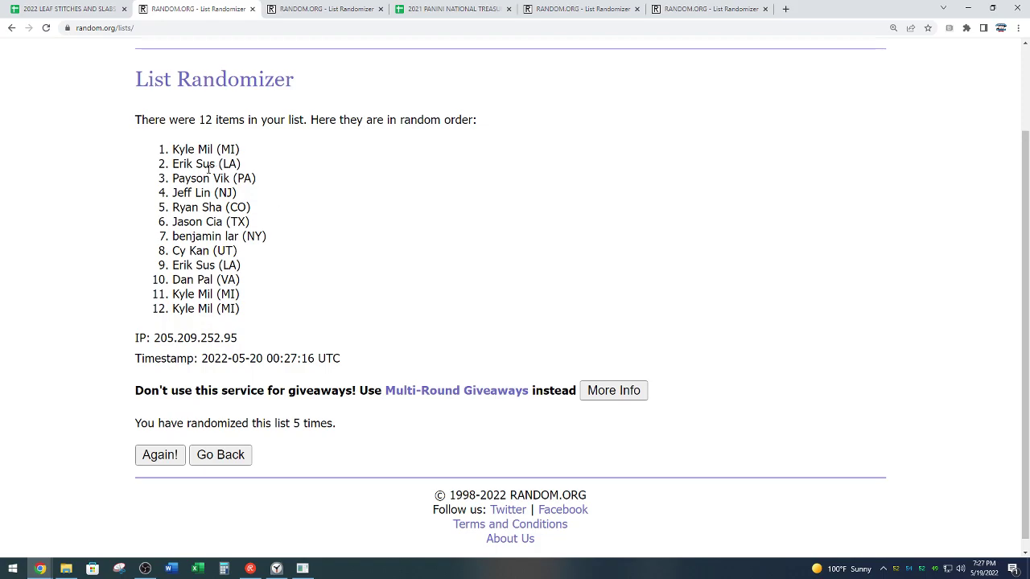
{"action": "left_click_drag", "start_coordinate": [172, 149], "coordinate": [246, 310]}
{"action": "key", "text": "ctrl+c"}
{"action": "right_click", "coordinate": [213, 254]}
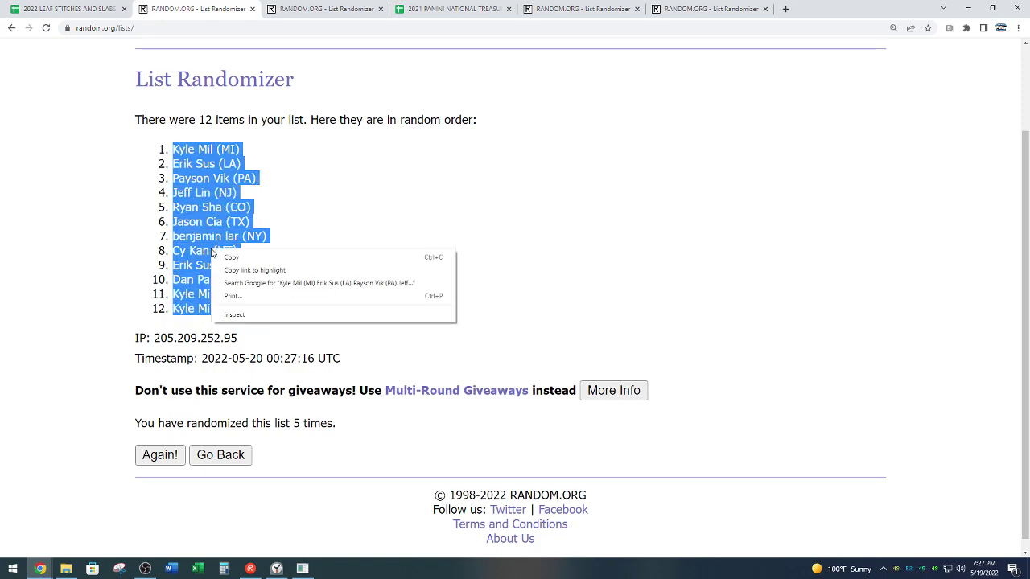
{"action": "left_click", "coordinate": [230, 257]}
{"action": "left_click", "coordinate": [326, 288]}
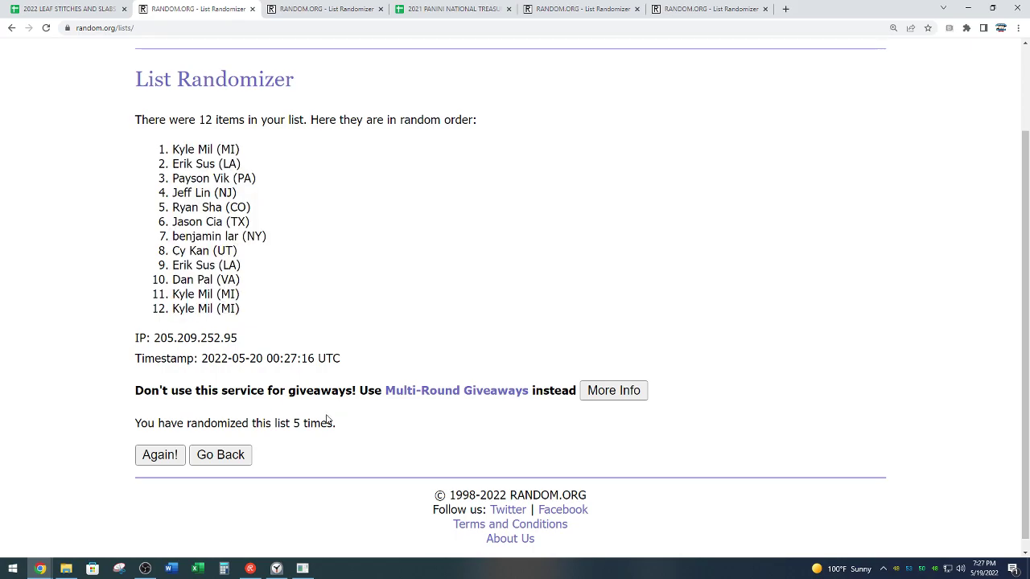
{"action": "left_click_drag", "start_coordinate": [292, 423], "coordinate": [341, 419]}
{"action": "left_click", "coordinate": [361, 408]}
{"action": "left_click", "coordinate": [109, 9]}
{"action": "scroll", "coordinate": [326, 311], "scroll_direction": "up", "scroll_amount": 10}
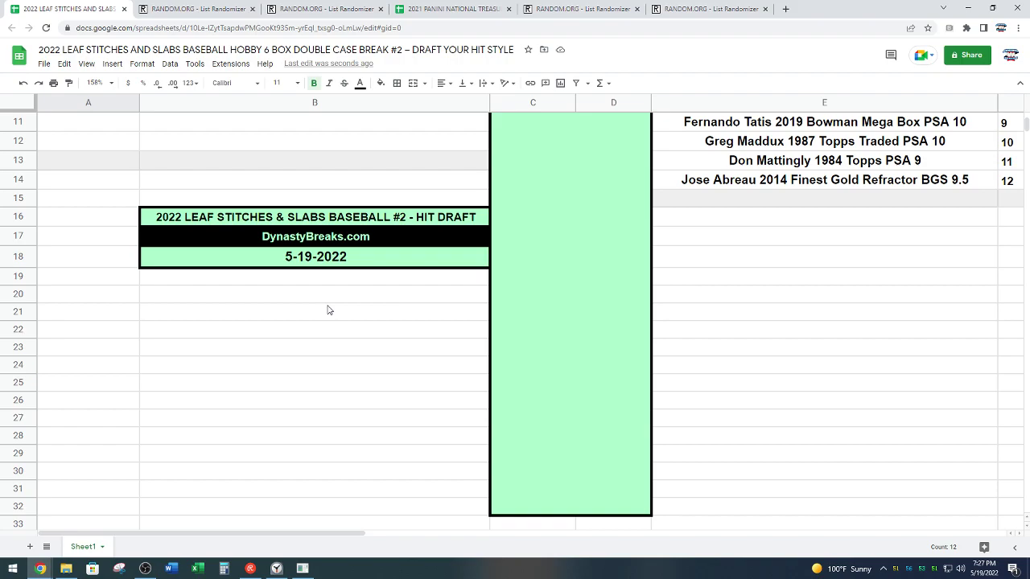
{"action": "left_click", "coordinate": [119, 129]}
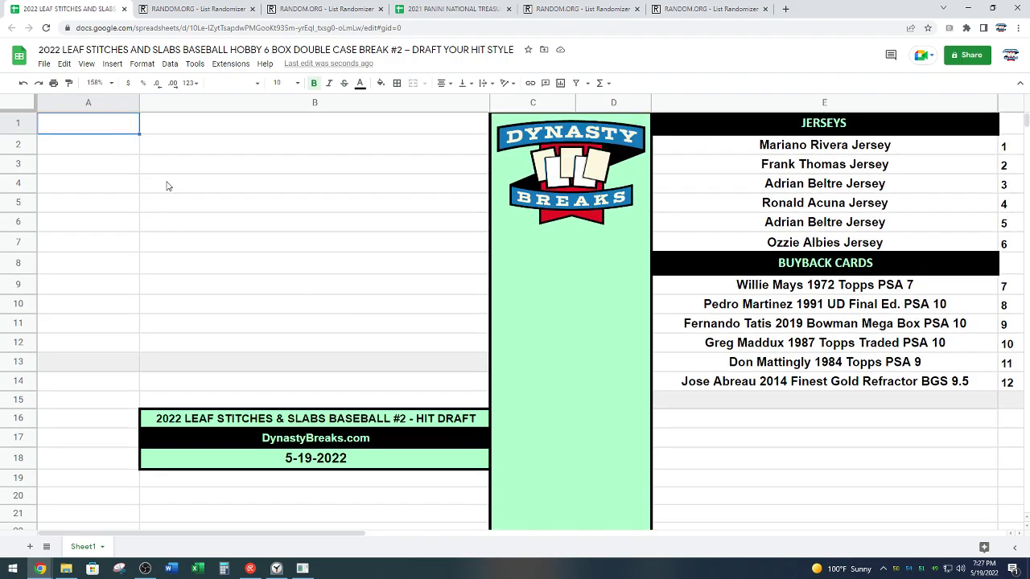
{"action": "key", "text": "ctrl+v"}
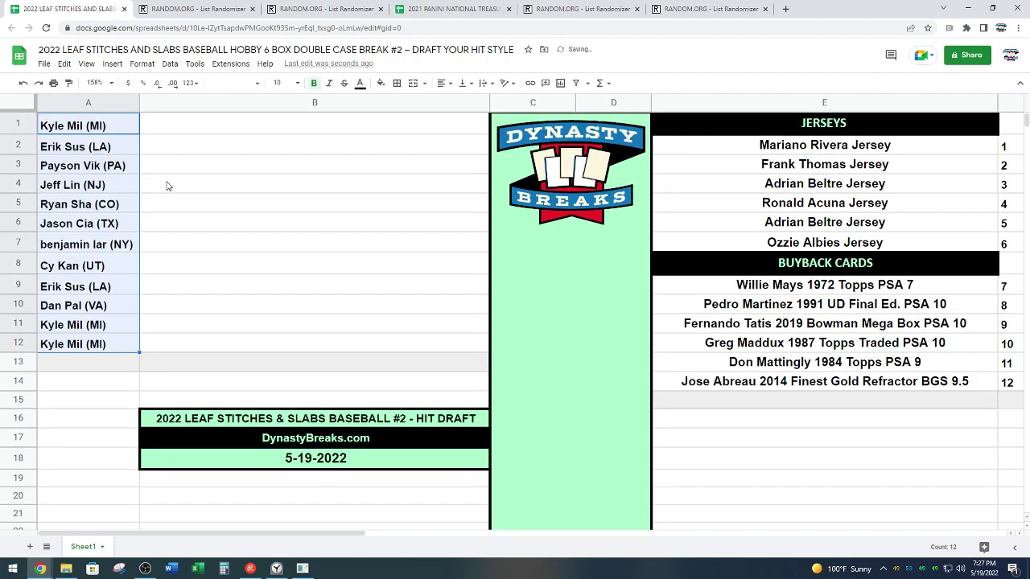
Center the pasted entries in A1:A12 both horizontally and vertically
{"action": "left_click", "coordinate": [441, 84]}
{"action": "left_click", "coordinate": [456, 102]}
{"action": "left_click", "coordinate": [465, 84]}
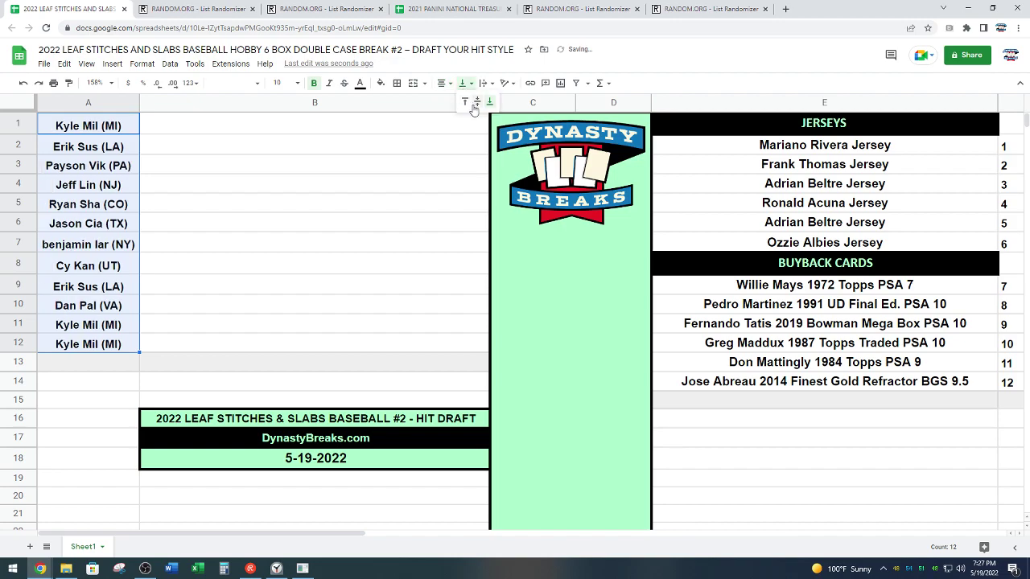
{"action": "left_click", "coordinate": [474, 102]}
{"action": "left_click", "coordinate": [541, 335]}
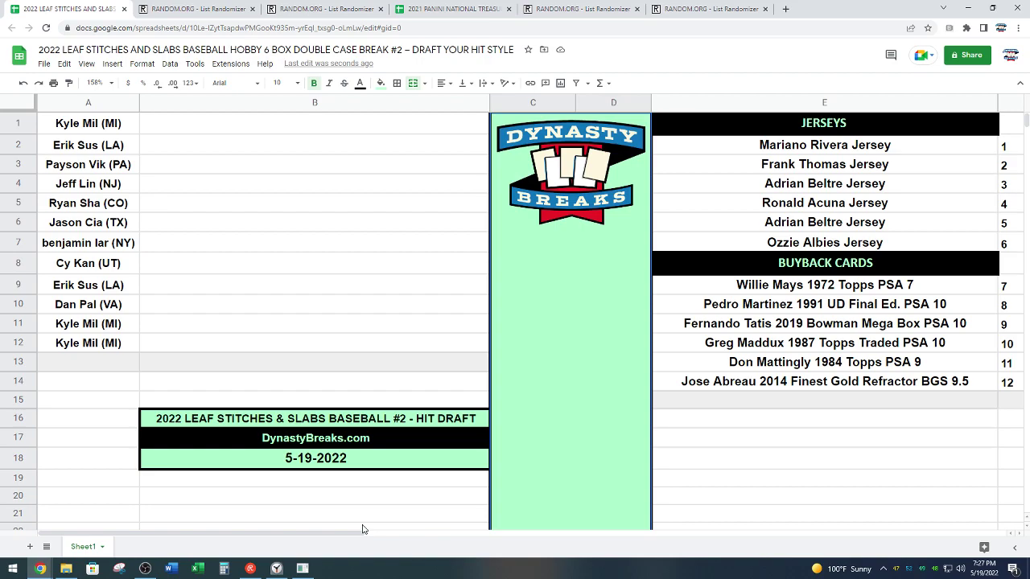
Switch to Alarms & Clock, set the countdown timer to 3 minutes, and start it with its window moved slightly lower
{"action": "left_click", "coordinate": [276, 569]}
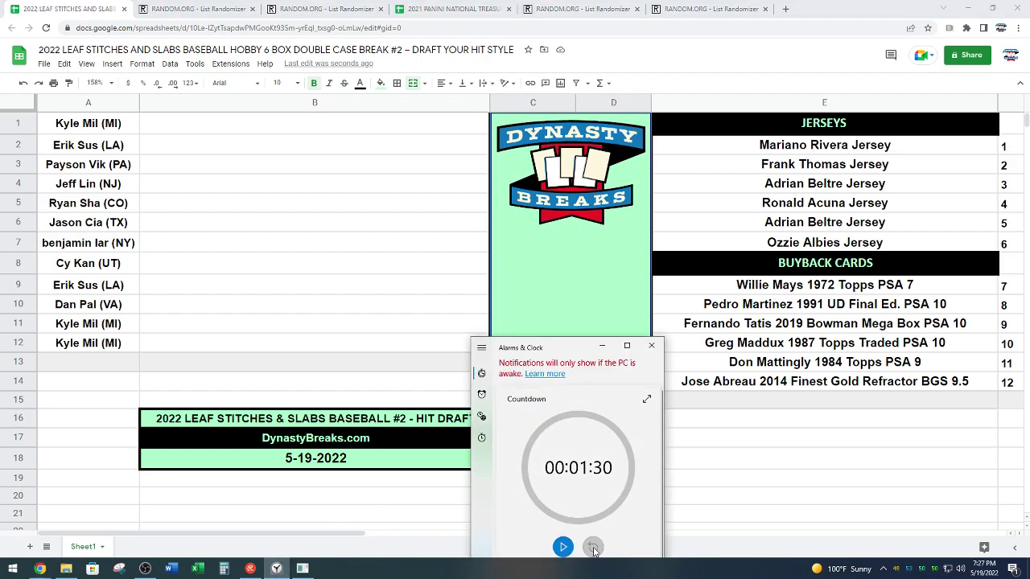
{"action": "left_click", "coordinate": [589, 463]}
{"action": "scroll", "coordinate": [579, 453], "scroll_direction": "down", "scroll_amount": 2}
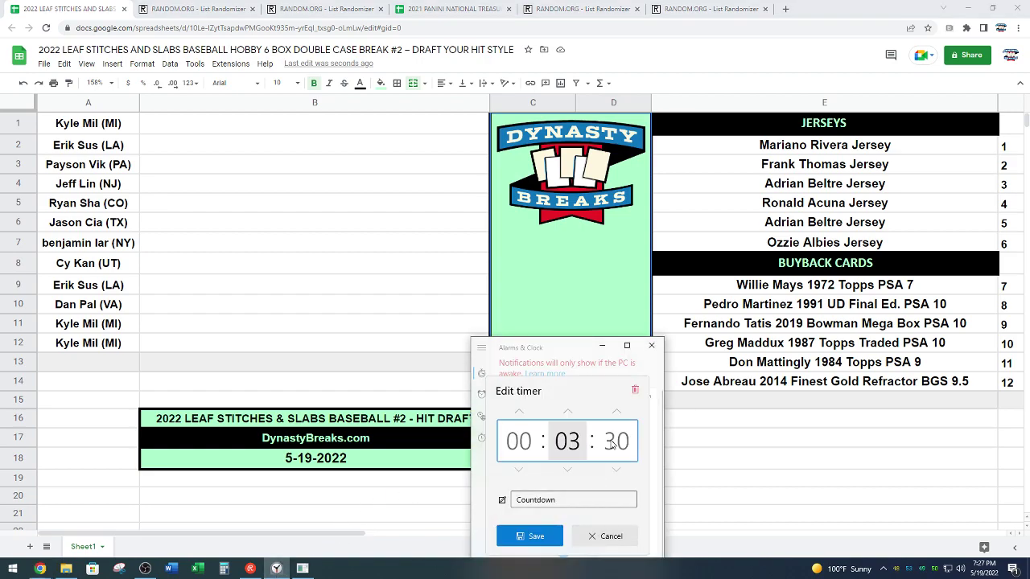
{"action": "scroll", "coordinate": [611, 445], "scroll_direction": "down", "scroll_amount": 20}
{"action": "left_click", "coordinate": [531, 536]}
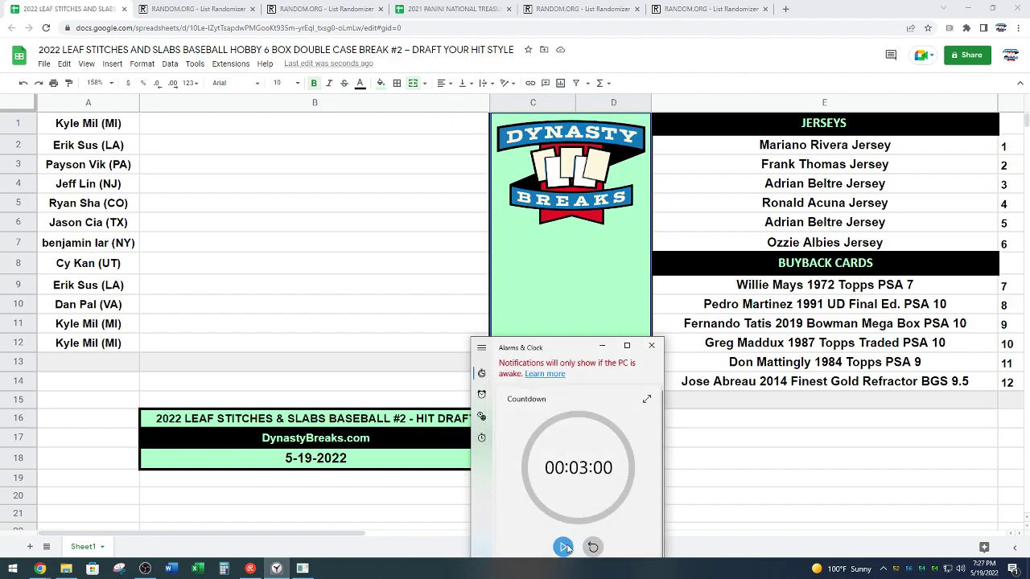
{"action": "left_click", "coordinate": [564, 547]}
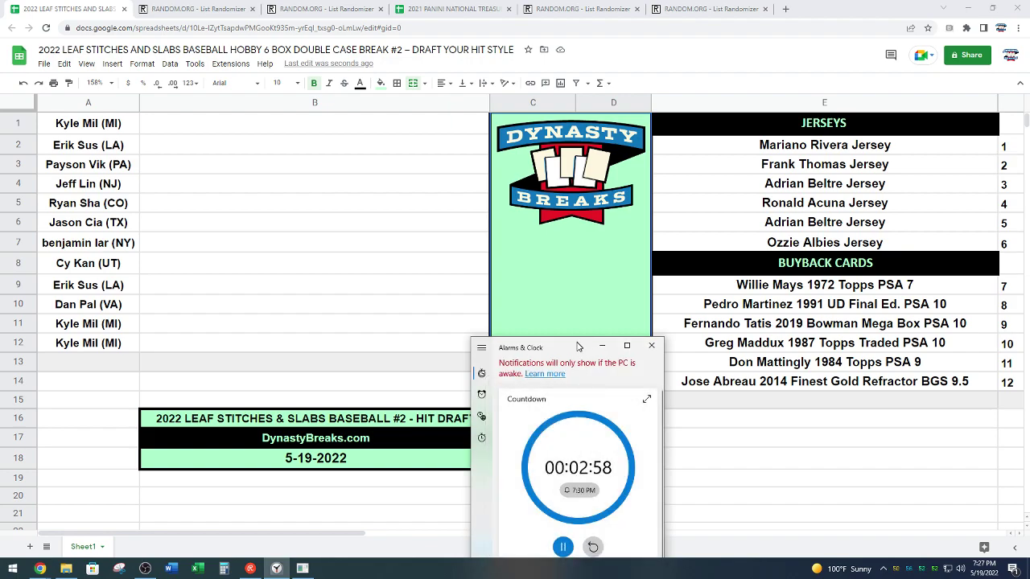
{"action": "left_click_drag", "start_coordinate": [577, 346], "coordinate": [581, 373]}
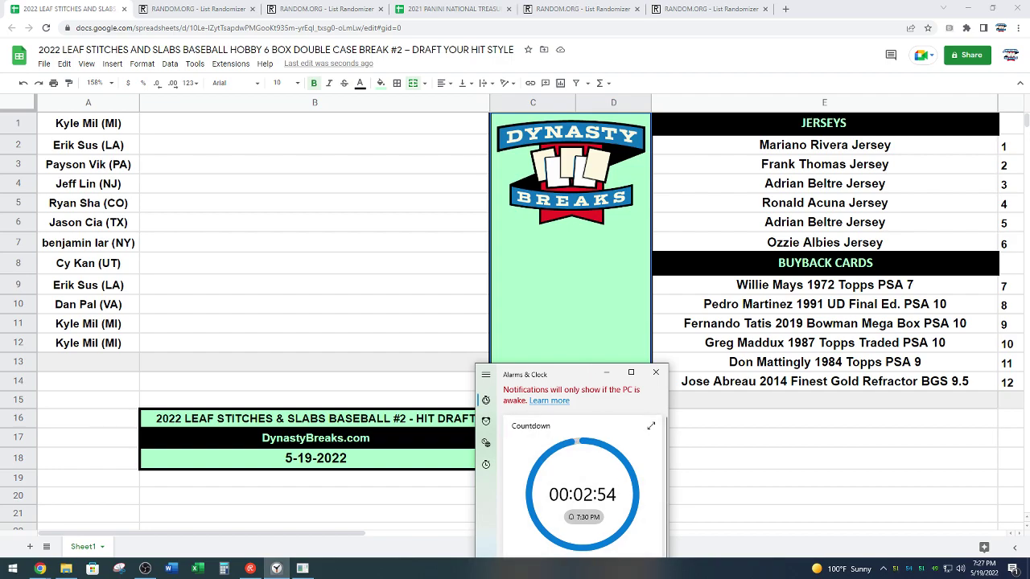
{"action": "key", "text": "alt+Tab"}
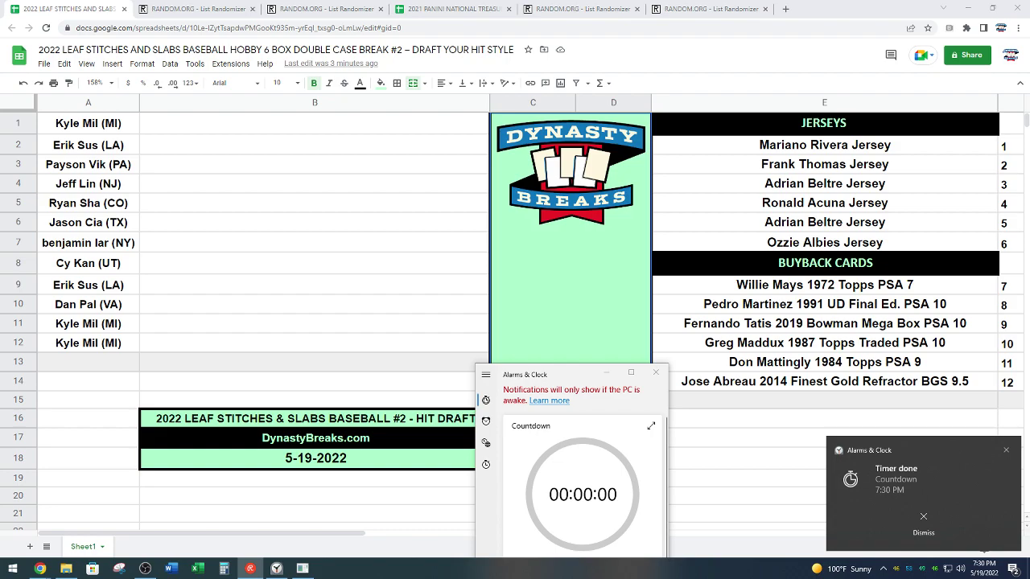
Dismiss the finished countdown's alert and close the timer window
{"action": "left_click", "coordinate": [924, 523]}
{"action": "left_click", "coordinate": [658, 378]}
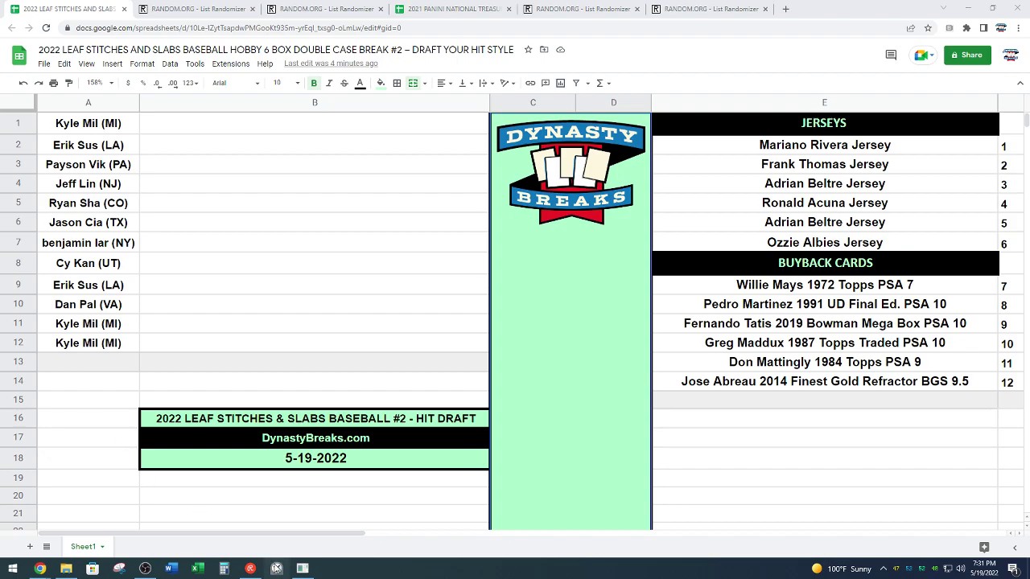
{"action": "left_click", "coordinate": [276, 569]}
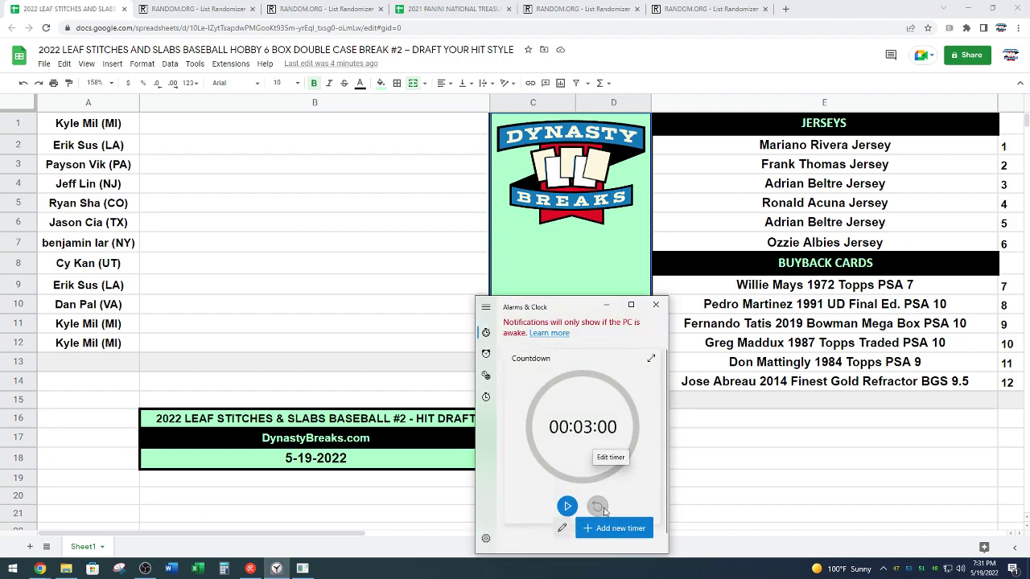
{"action": "left_click", "coordinate": [595, 482]}
{"action": "left_click", "coordinate": [572, 401]}
{"action": "type", "text": "01"}
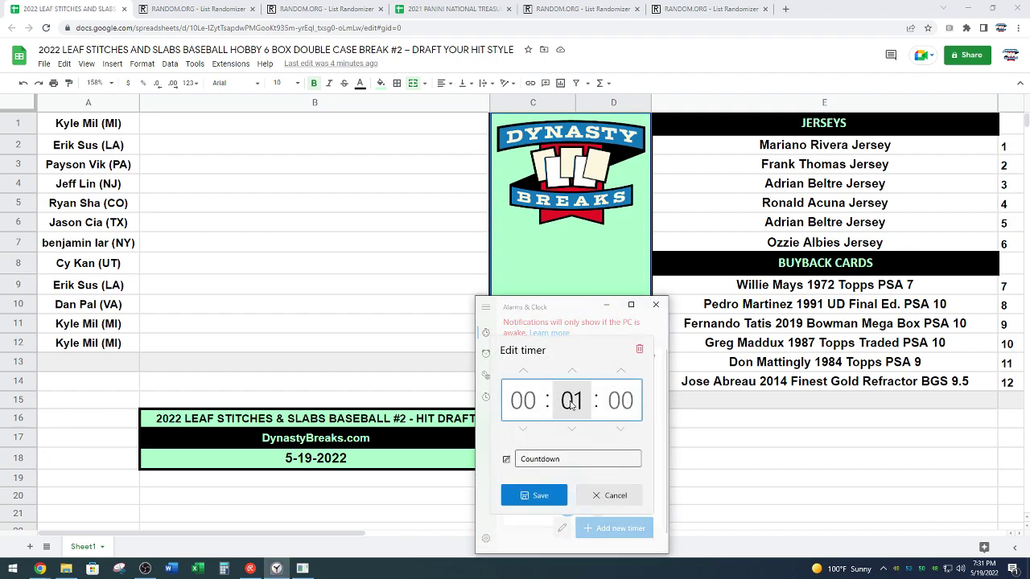
{"action": "left_click", "coordinate": [626, 402]}
{"action": "type", "text": "30"}
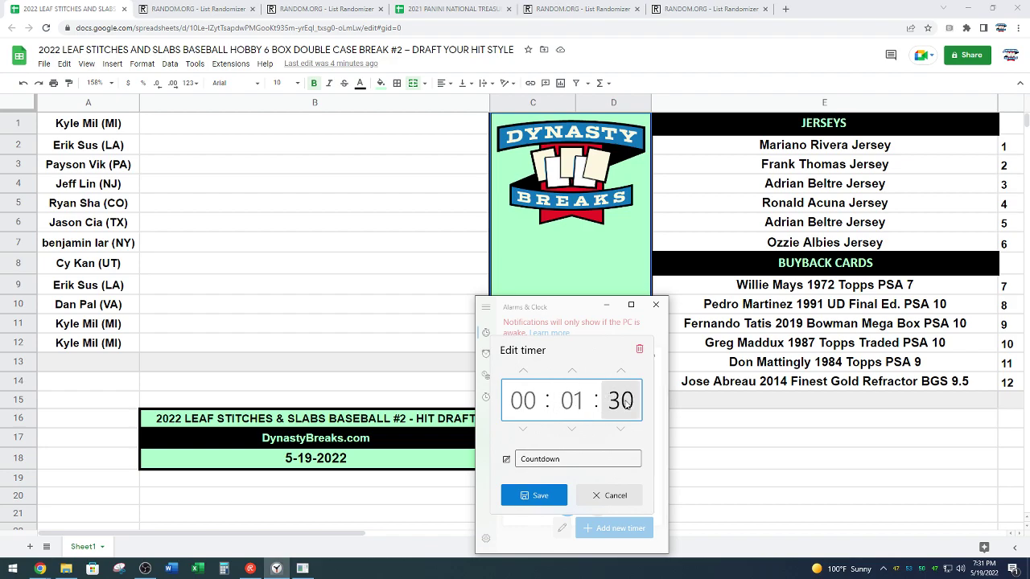
{"action": "left_click", "coordinate": [719, 465]}
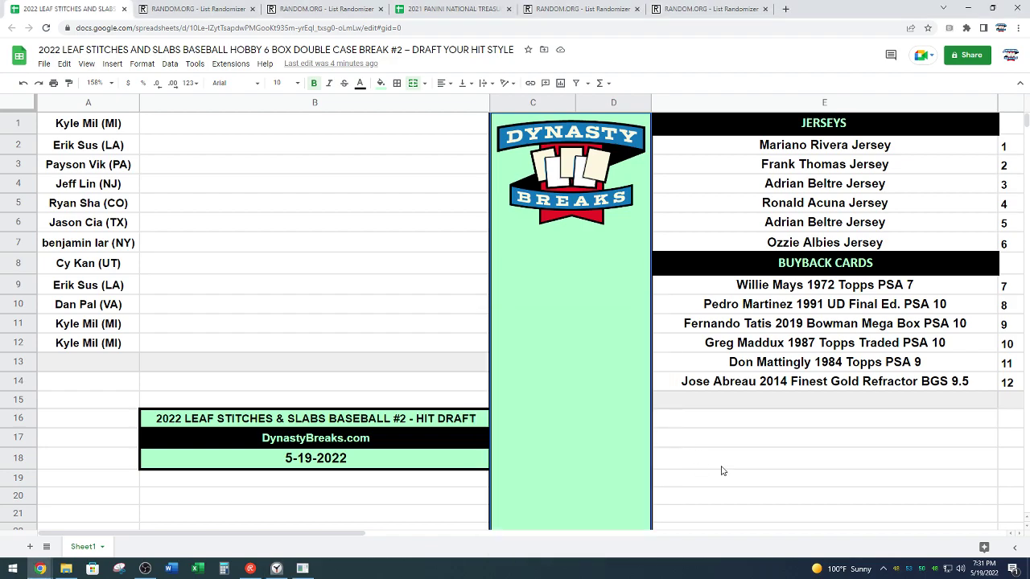
Switch to Alarms & Clock, set the countdown timer to 1 minute 30 seconds, and start it with its window moved lower
{"action": "left_click", "coordinate": [277, 569]}
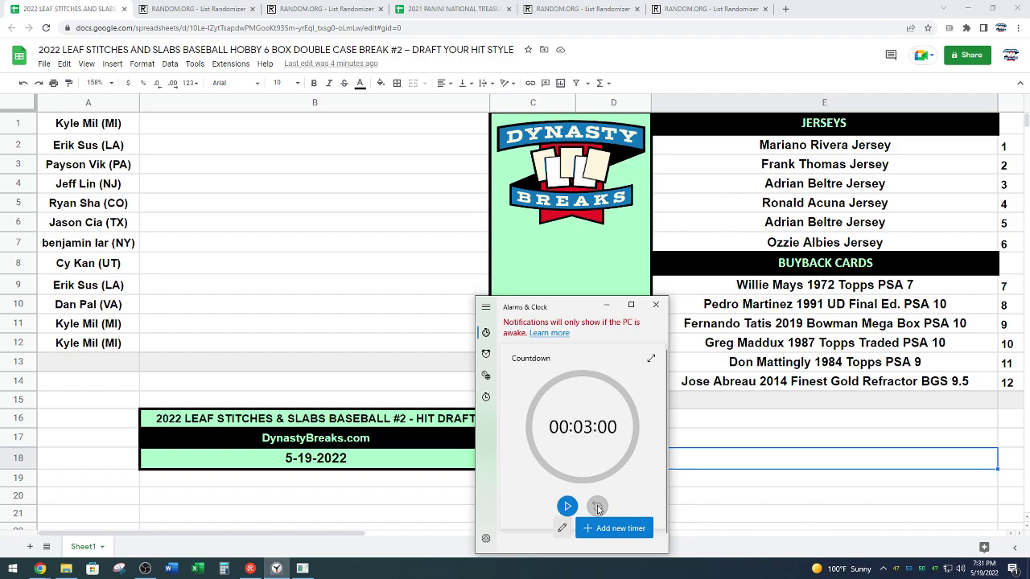
{"action": "left_click", "coordinate": [597, 499]}
{"action": "left_click", "coordinate": [572, 401]}
{"action": "type", "text": "1"}
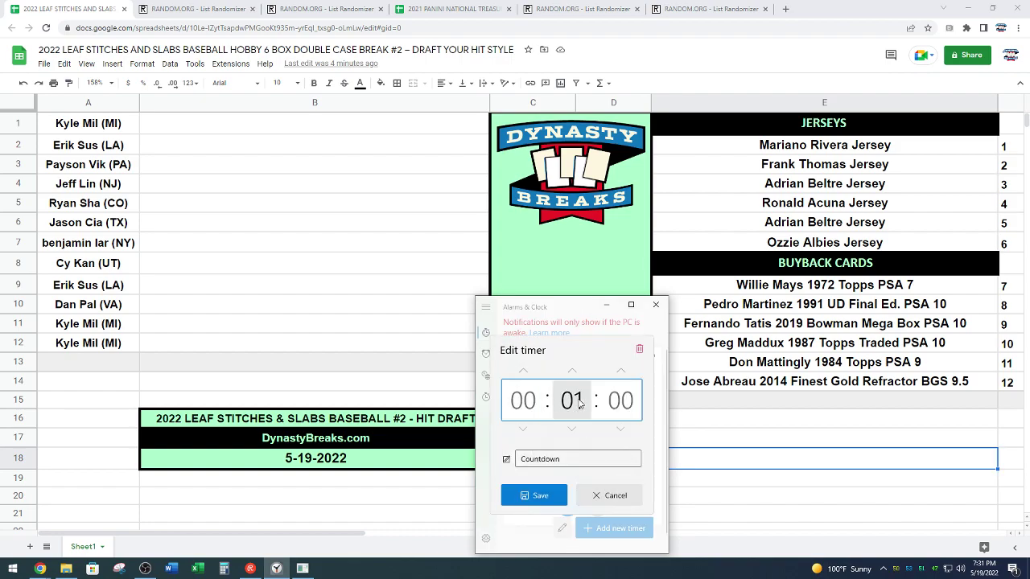
{"action": "left_click", "coordinate": [626, 408]}
{"action": "type", "text": "30"}
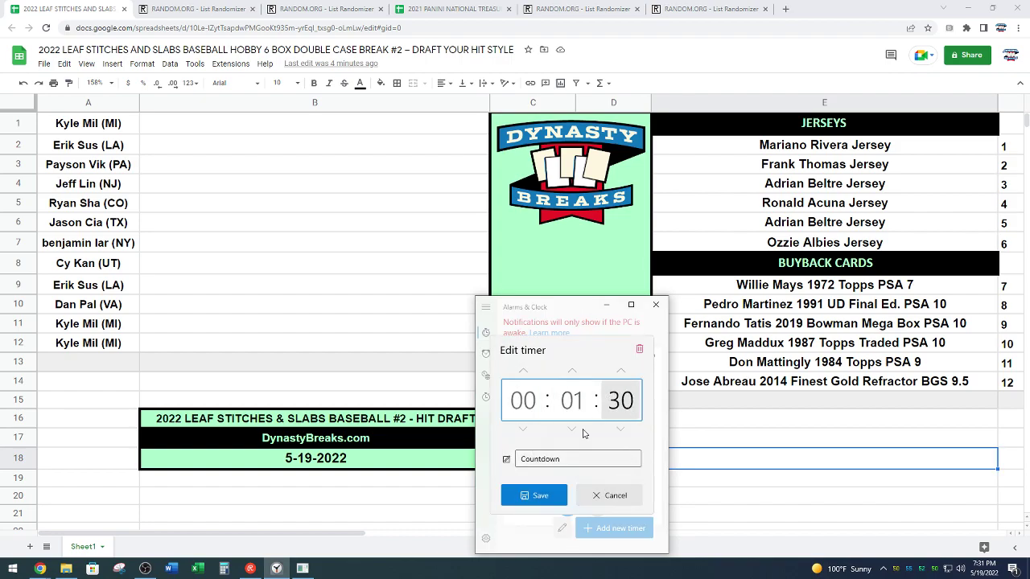
{"action": "left_click", "coordinate": [535, 495]}
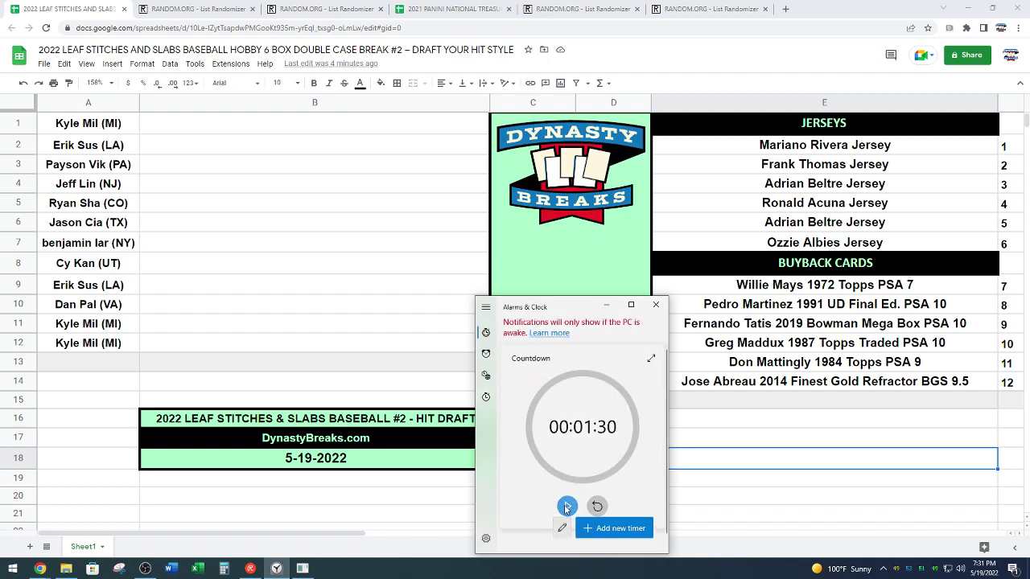
{"action": "left_click", "coordinate": [568, 506]}
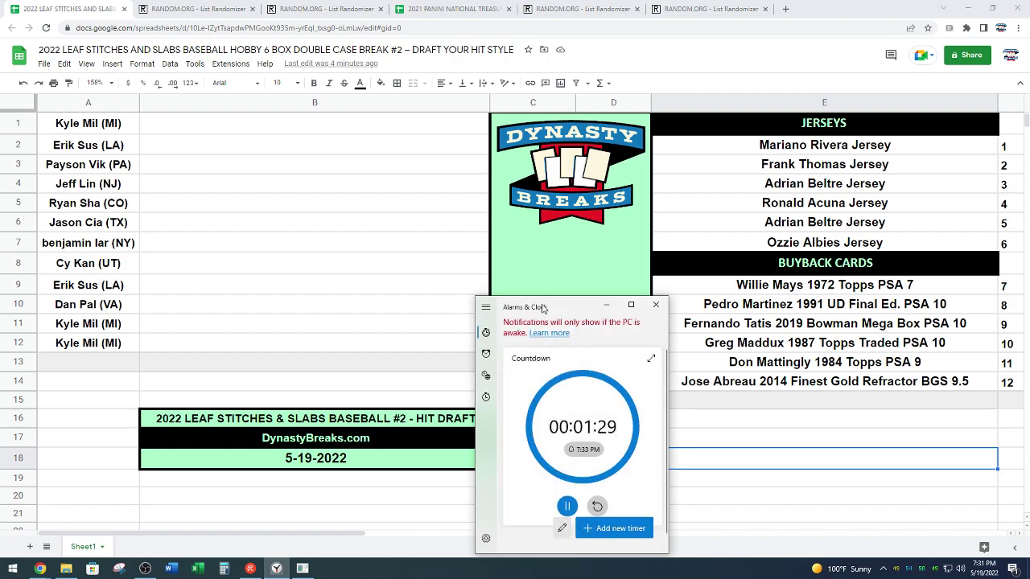
{"action": "left_click_drag", "start_coordinate": [545, 308], "coordinate": [528, 353]}
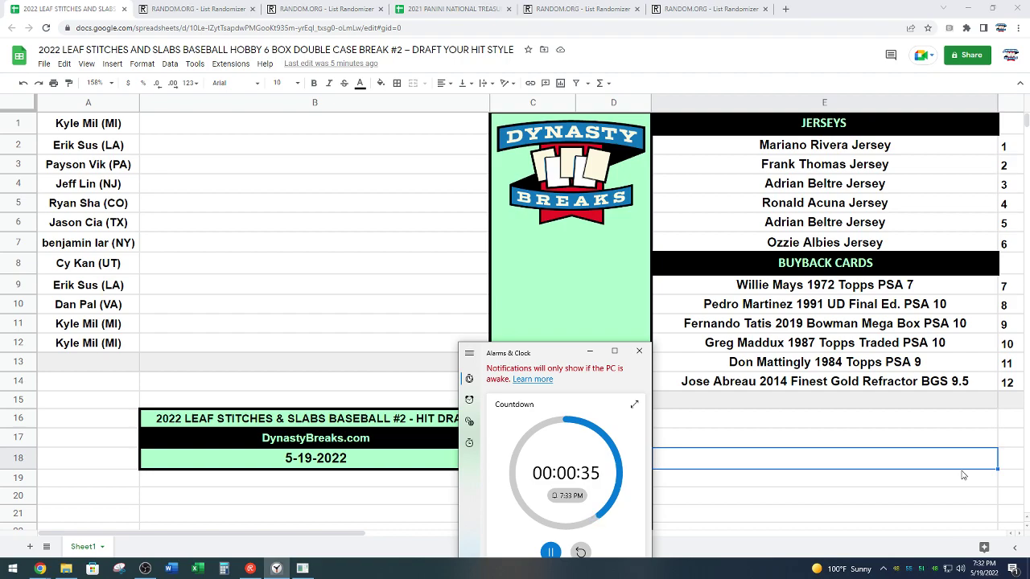
Move the Mariano Rivera Jersey entry out of the JERSEYS list into cell B1, beside the first drafter
{"action": "left_click", "coordinate": [754, 146]}
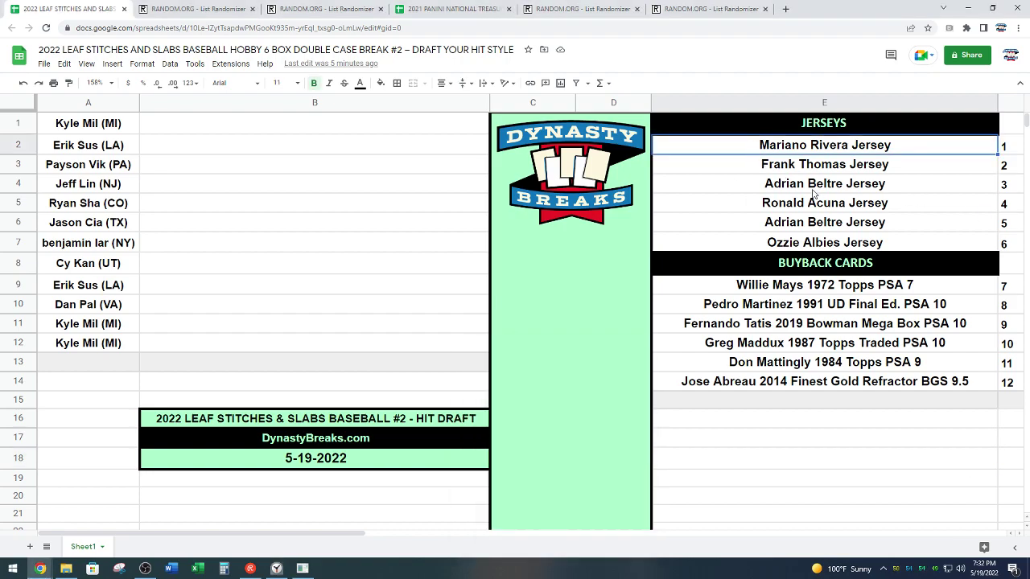
{"action": "key", "text": "ctrl+c"}
{"action": "left_click", "coordinate": [373, 131]}
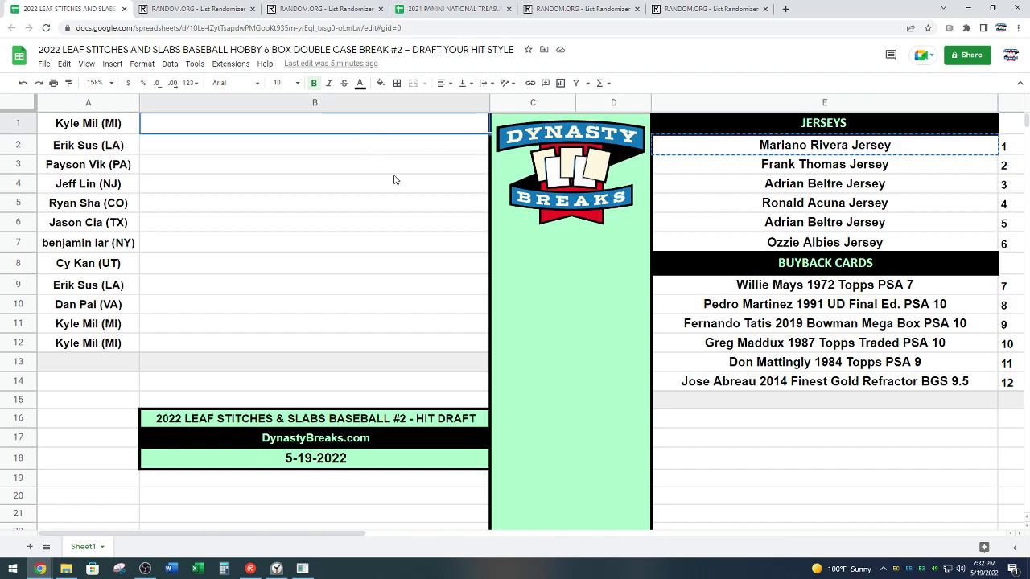
{"action": "key", "text": "ctrl+v"}
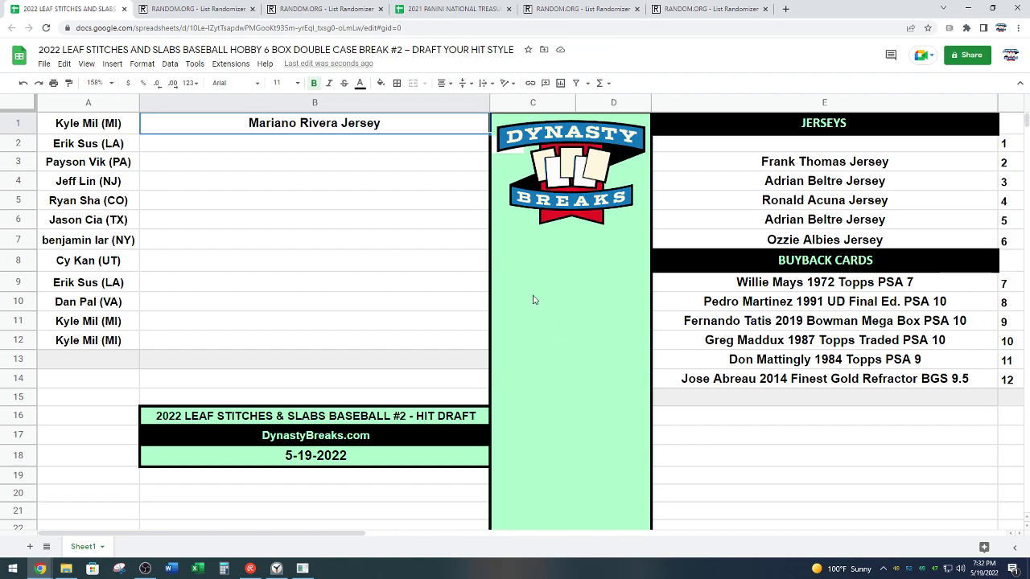
Select cell B2 for the second drafter, and restart the 1 minute 30 seconds countdown in Alarms & Clock
{"action": "left_click", "coordinate": [400, 148]}
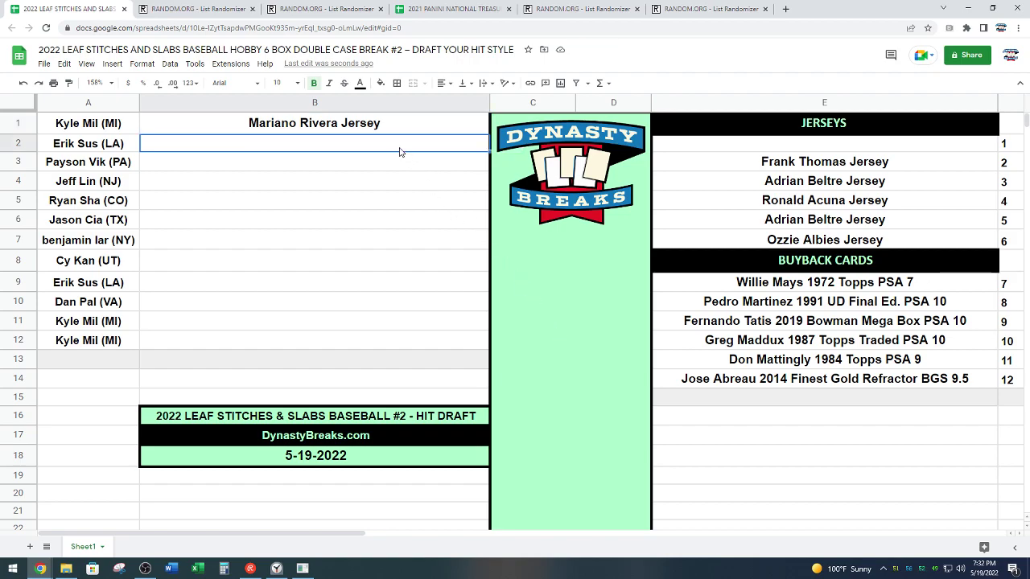
{"action": "left_click", "coordinate": [276, 569]}
{"action": "left_click", "coordinate": [579, 552]}
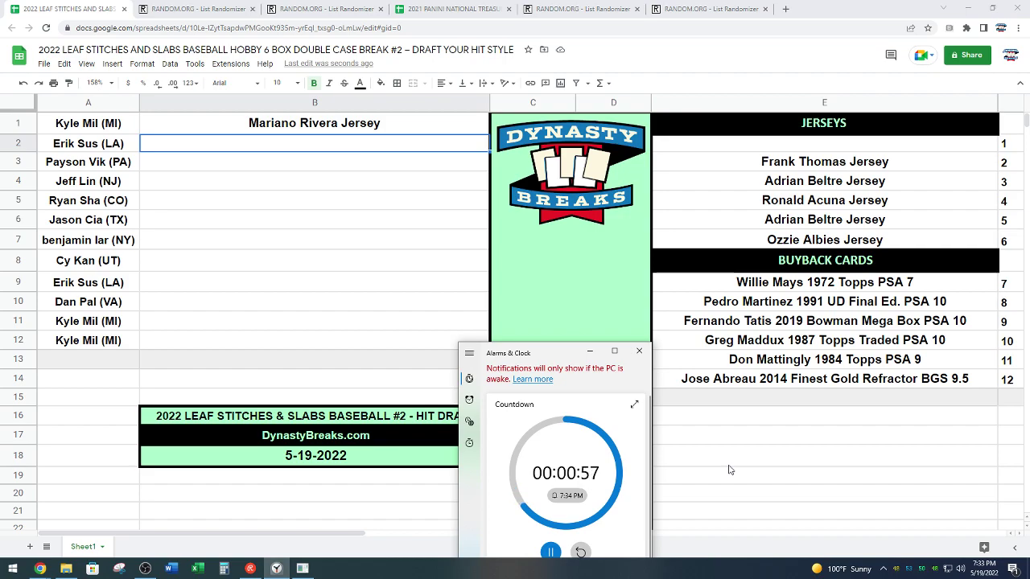
Return to the spreadsheet and move the Ronald Acuna Jersey entry out of the JERSEYS list into cell B2
{"action": "left_click", "coordinate": [819, 200]}
{"action": "key", "text": "ctrl+c"}
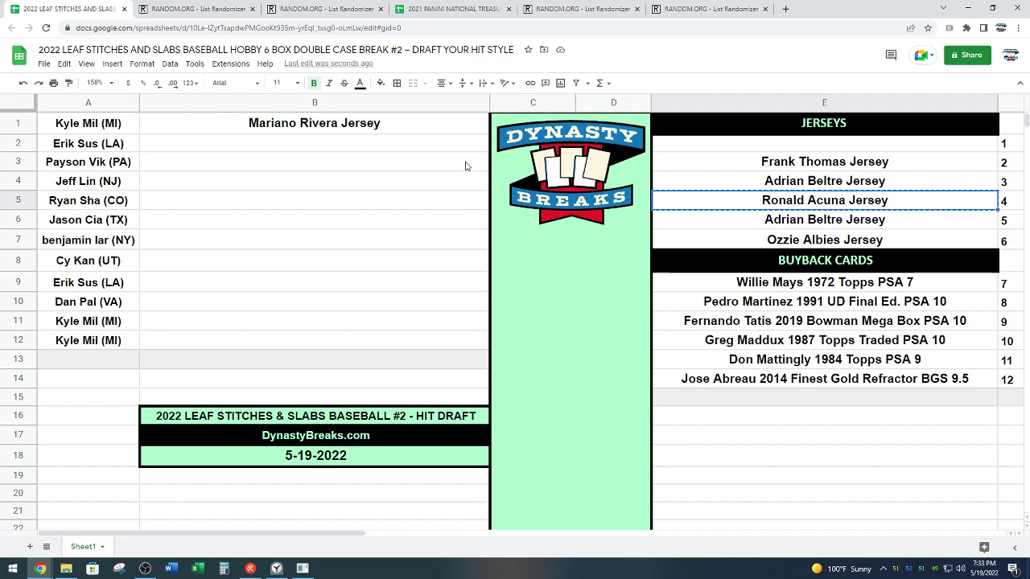
{"action": "left_click", "coordinate": [411, 145]}
{"action": "key", "text": "ctrl+v"}
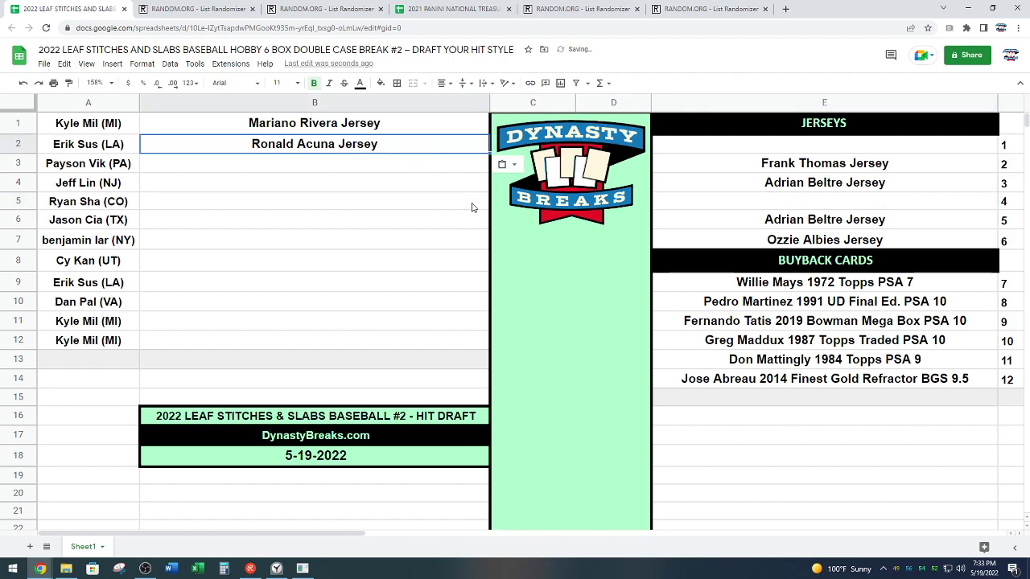
Restart the countdown in Alarms & Clock for the third drafter, and move the Willie Mays 1972 Topps PSA 7 entry into spreadsheet cell B3
{"action": "left_click", "coordinate": [372, 169]}
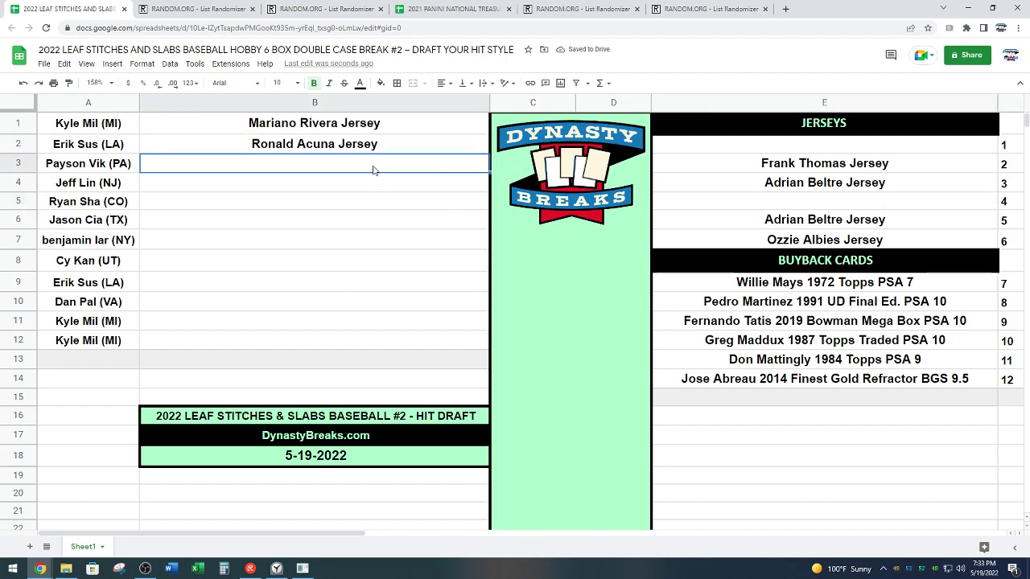
{"action": "left_click", "coordinate": [276, 568]}
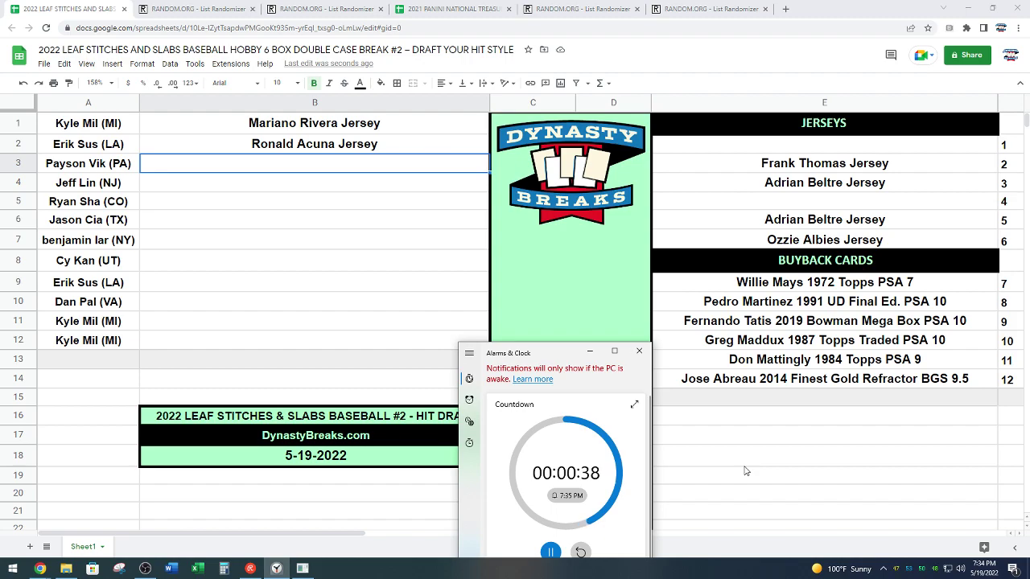
{"action": "left_click", "coordinate": [824, 283]}
{"action": "key", "text": "ctrl+c"}
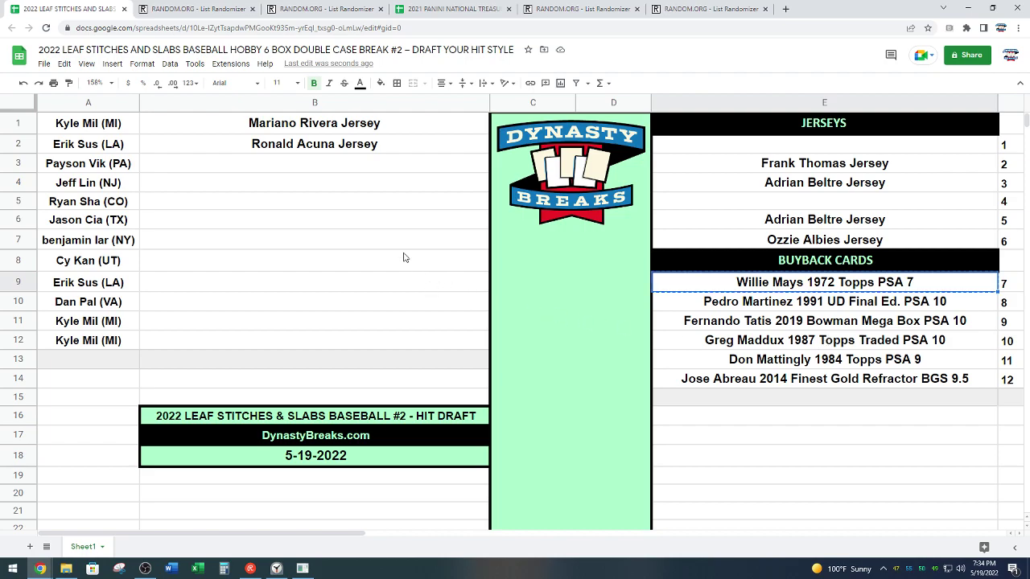
{"action": "left_click", "coordinate": [364, 170]}
{"action": "key", "text": "ctrl+v"}
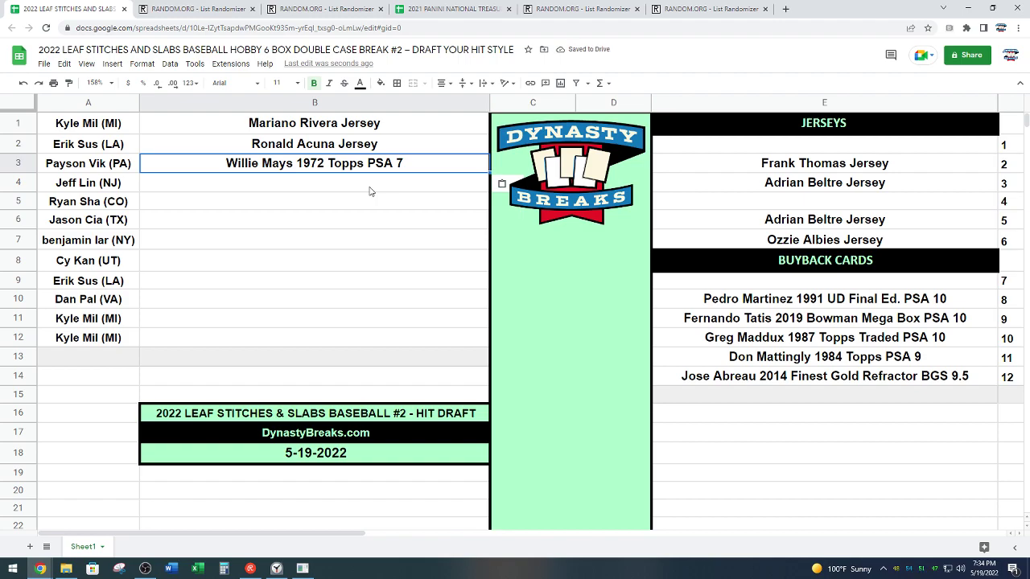
Select cell B4 for the fourth drafter, and restart the countdown in Alarms & Clock
{"action": "left_click", "coordinate": [308, 186]}
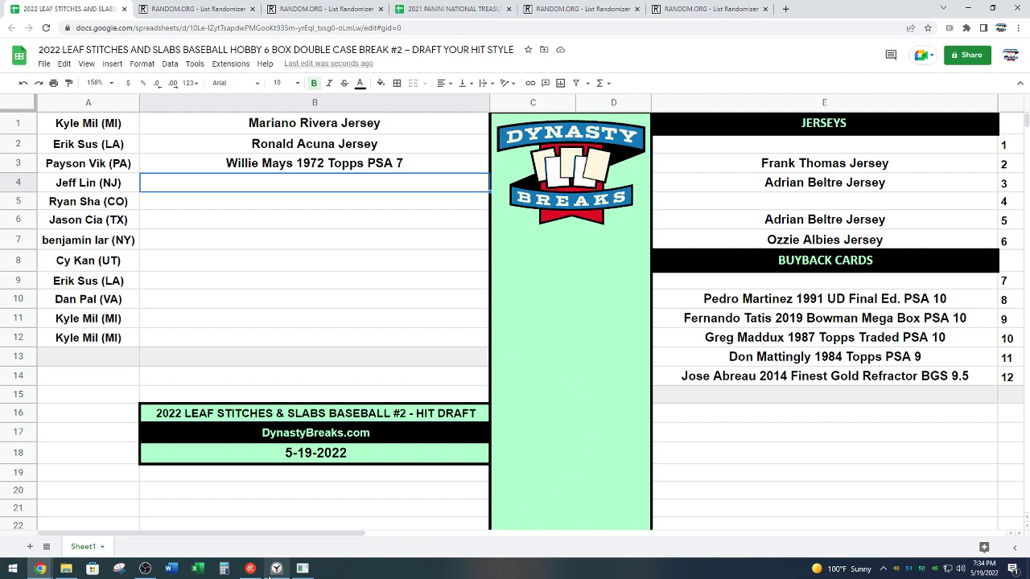
{"action": "left_click", "coordinate": [276, 569]}
{"action": "left_click", "coordinate": [580, 552]}
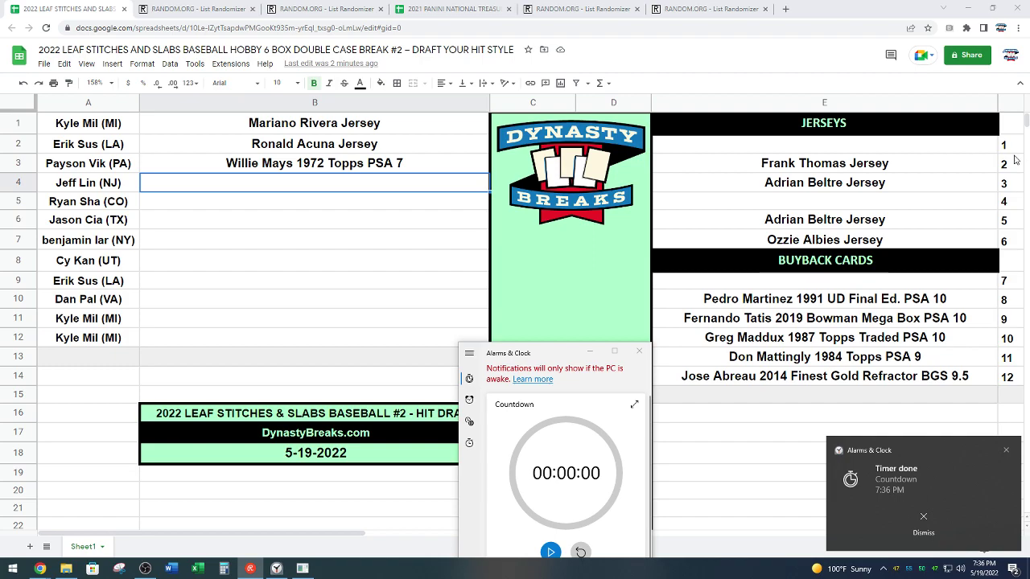
Dismiss the finished countdown's alert, and move the Frank Thomas Jersey entry from the JERSEYS list into spreadsheet cell B4
{"action": "left_click", "coordinate": [922, 510]}
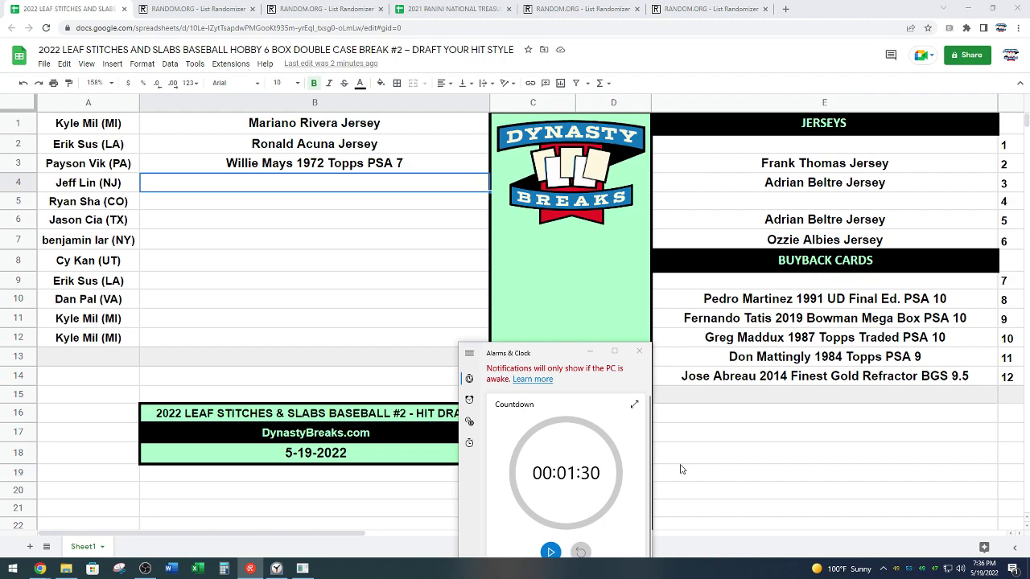
{"action": "left_click", "coordinate": [837, 170]}
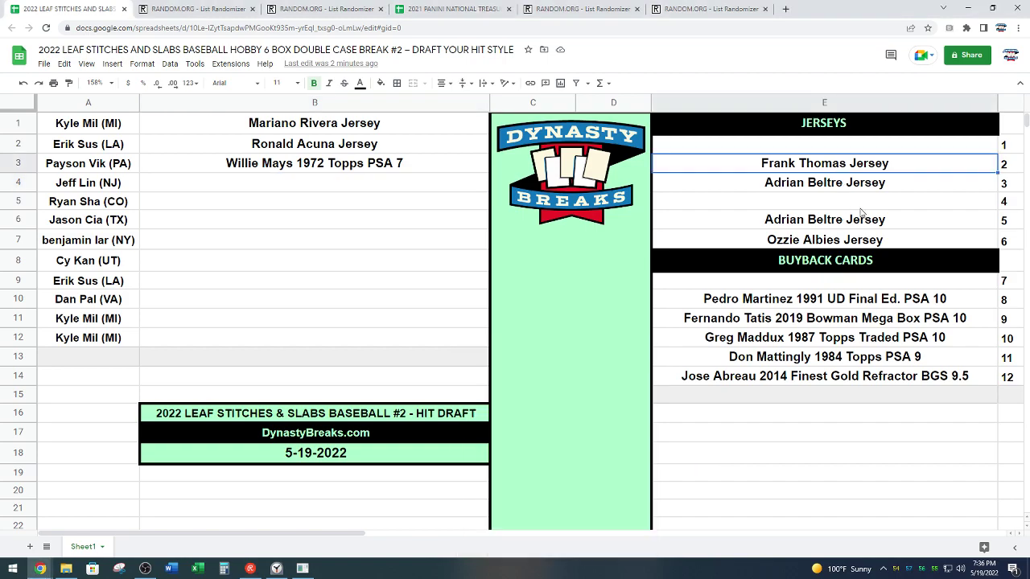
{"action": "key", "text": "ctrl+c"}
{"action": "left_click", "coordinate": [407, 185]}
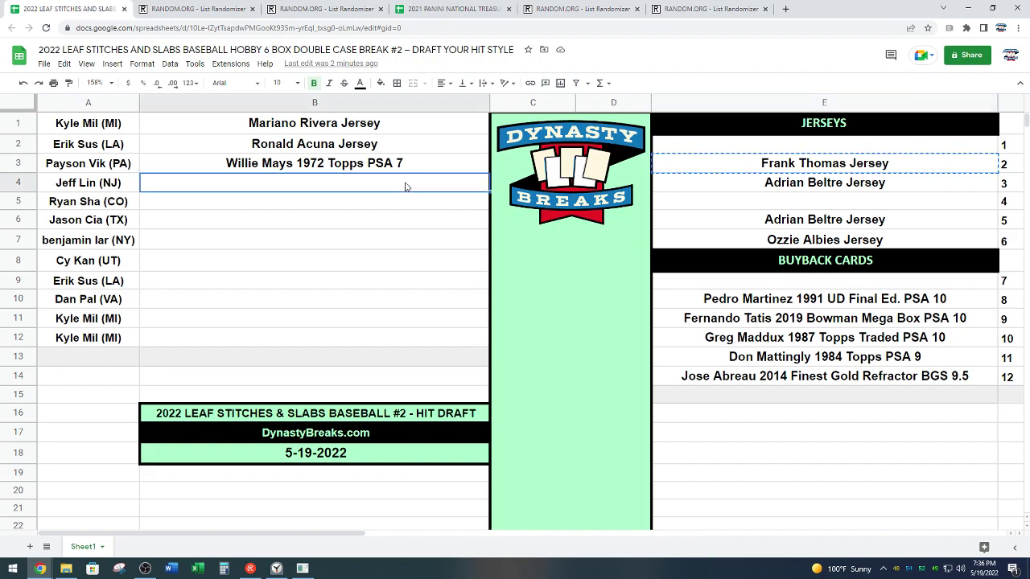
{"action": "key", "text": "ctrl+v"}
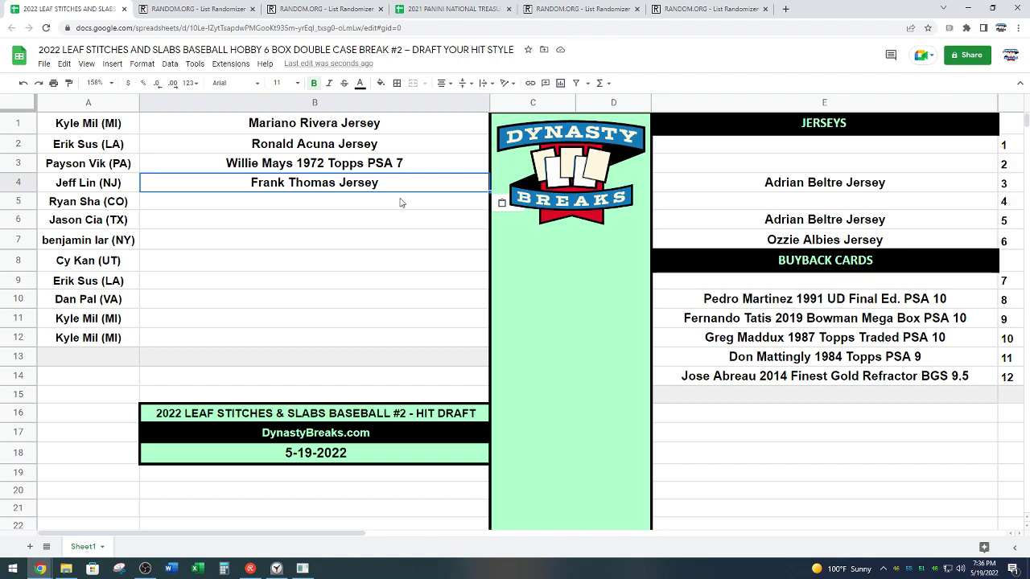
Select cell B5 for the fifth drafter, and start the 1 minute 30 seconds countdown in Alarms & Clock
{"action": "left_click", "coordinate": [394, 205]}
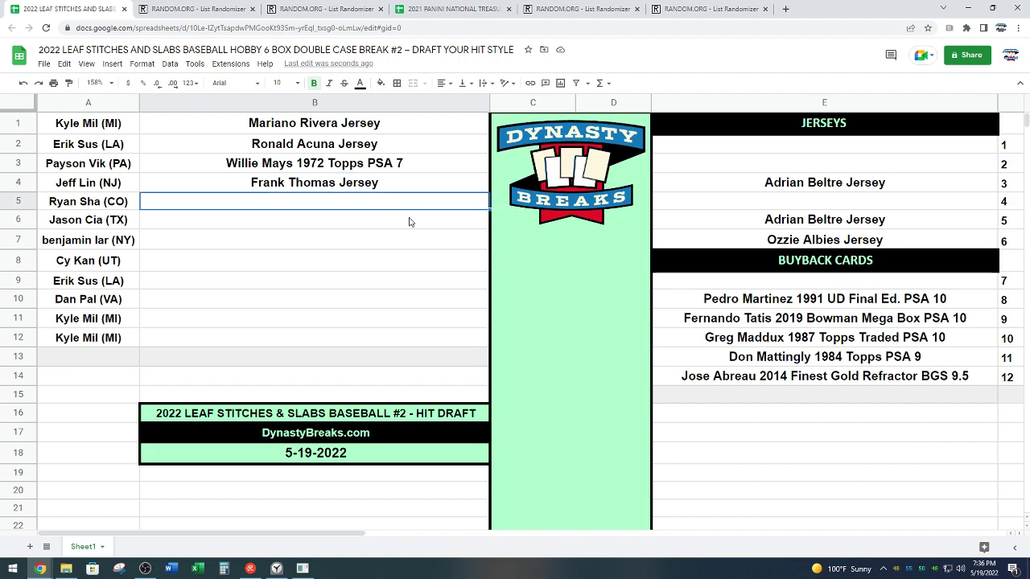
{"action": "left_click", "coordinate": [276, 569]}
{"action": "left_click", "coordinate": [551, 553]}
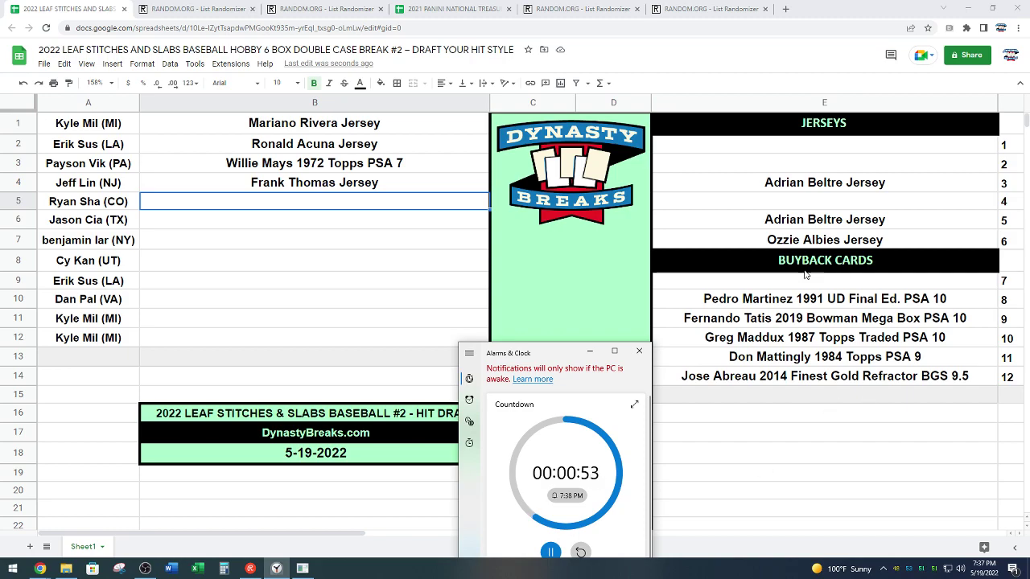
Return to the spreadsheet and move the Ozzie Albies Jersey entry out of the JERSEYS list into cell B5
{"action": "left_click", "coordinate": [819, 242]}
{"action": "key", "text": "ctrl+c"}
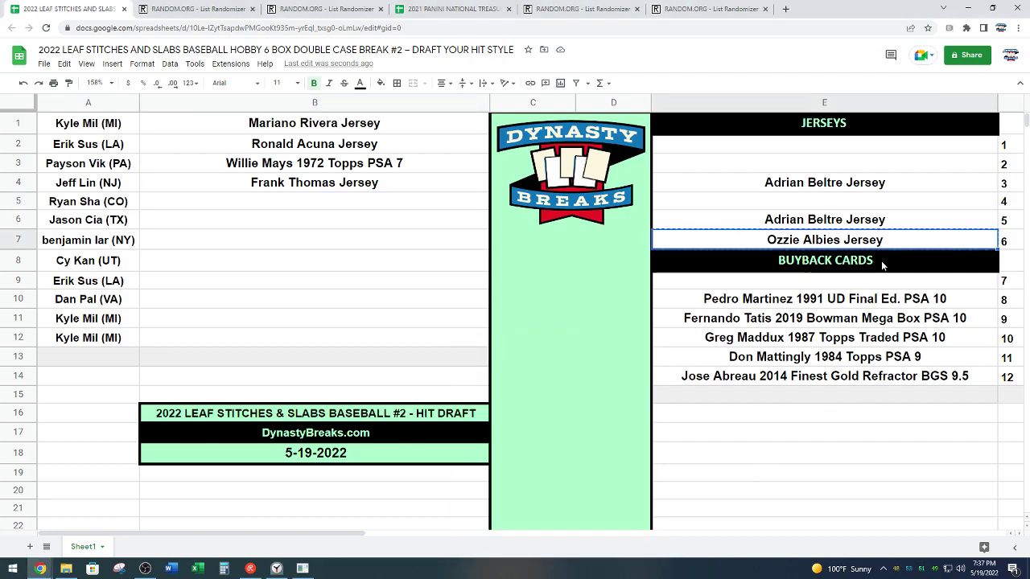
{"action": "left_click", "coordinate": [443, 207]}
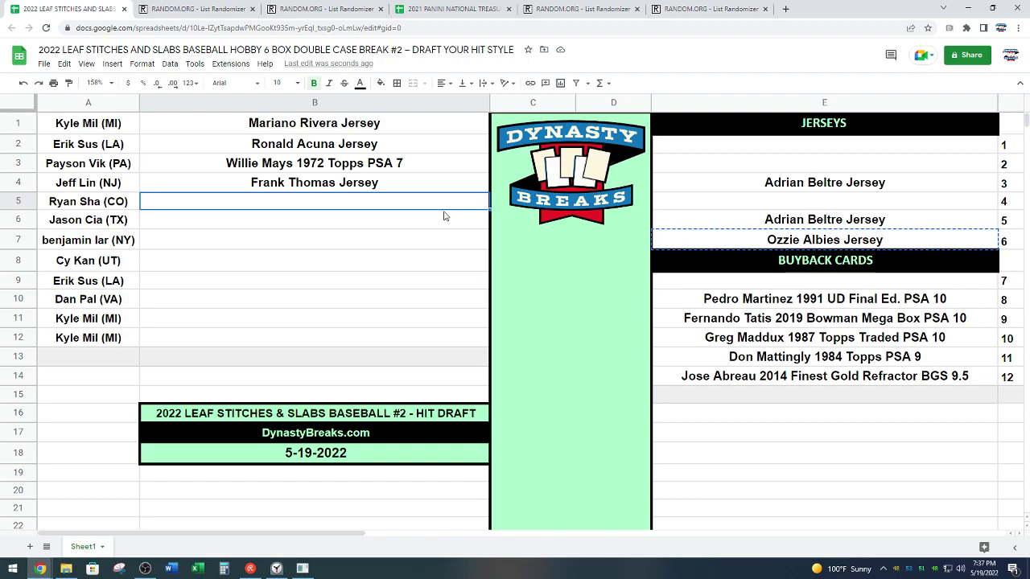
{"action": "key", "text": "ctrl+v"}
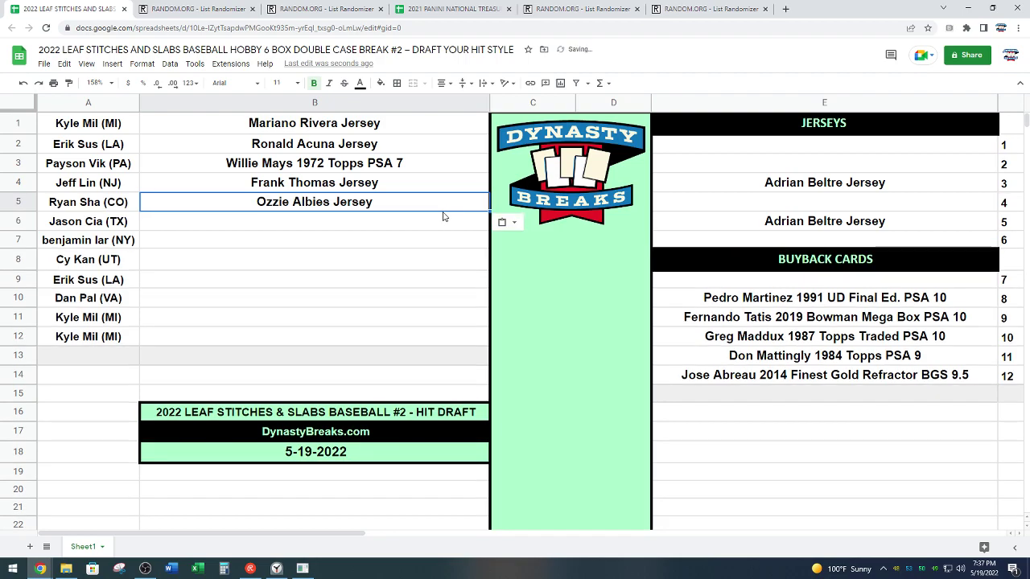
Select cell B6 for the sixth drafter, and restart the countdown in Alarms & Clock
{"action": "left_click", "coordinate": [398, 222]}
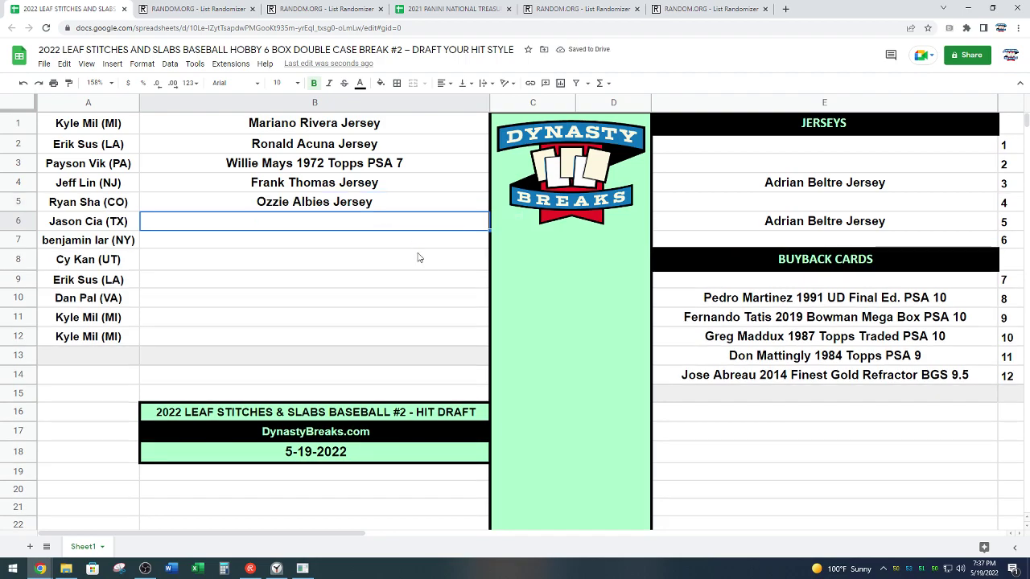
{"action": "left_click", "coordinate": [276, 569]}
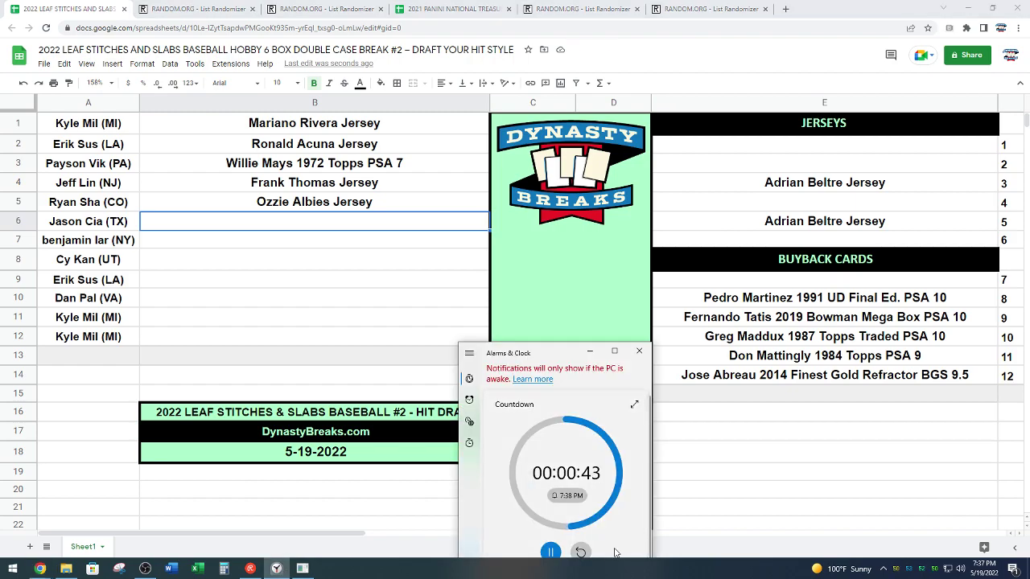
{"action": "left_click", "coordinate": [580, 552]}
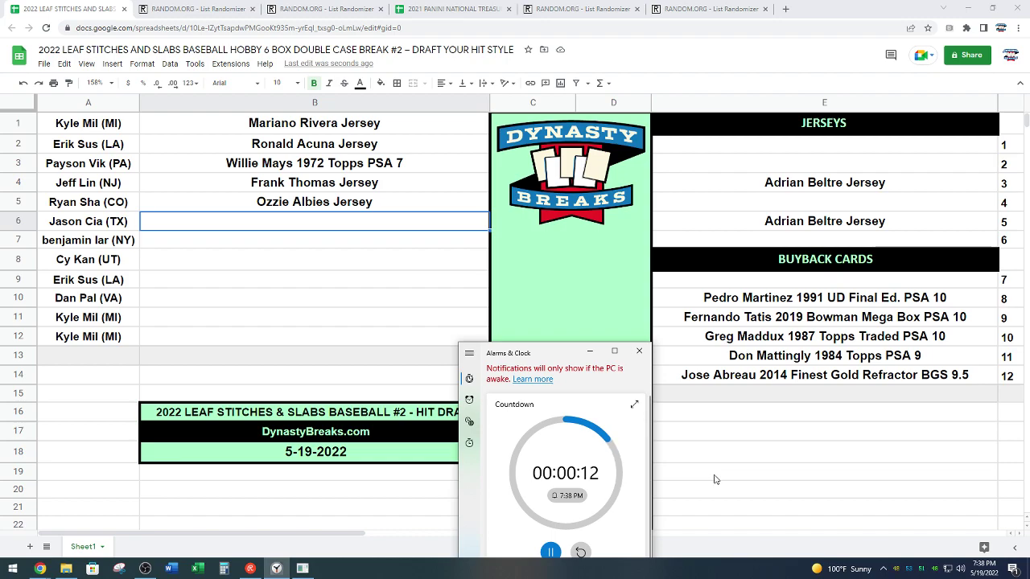
Return to the spreadsheet and move the Don Mattingly 1984 Topps PSA 9 entry out of the BUYBACK CARDS list into cell B6
{"action": "left_click", "coordinate": [759, 361]}
{"action": "key", "text": "ctrl+c"}
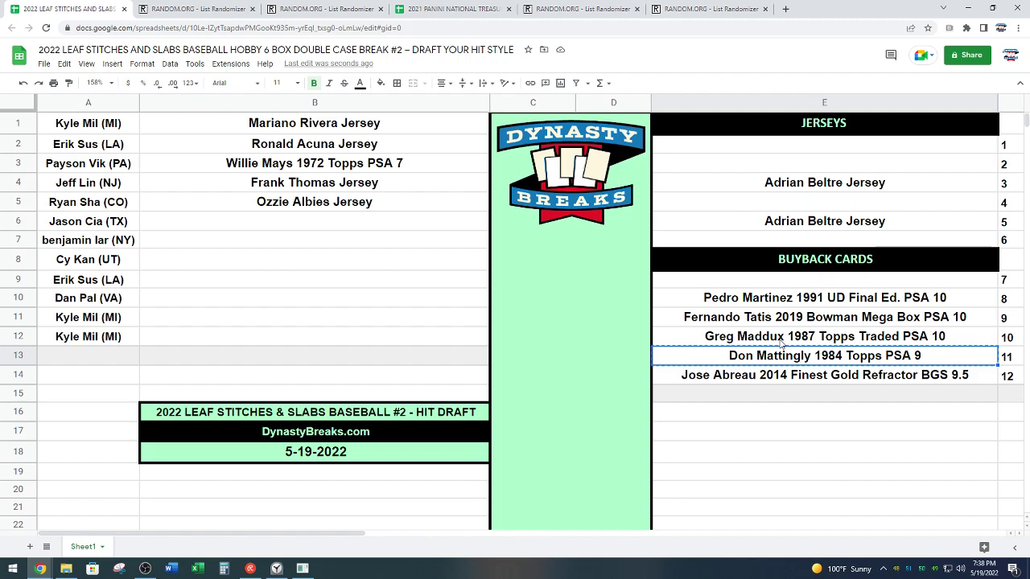
{"action": "left_click", "coordinate": [396, 224]}
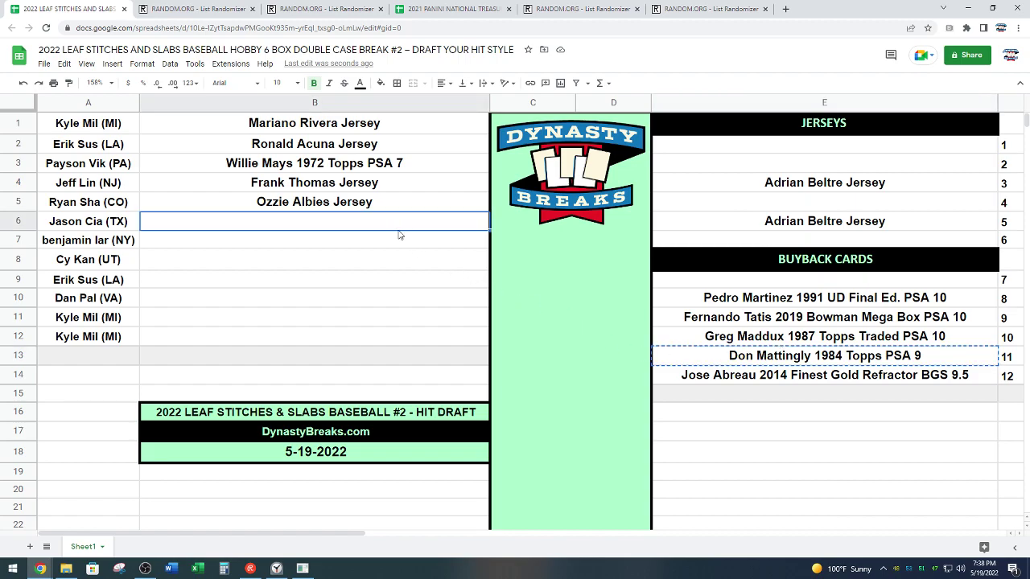
{"action": "key", "text": "ctrl+v"}
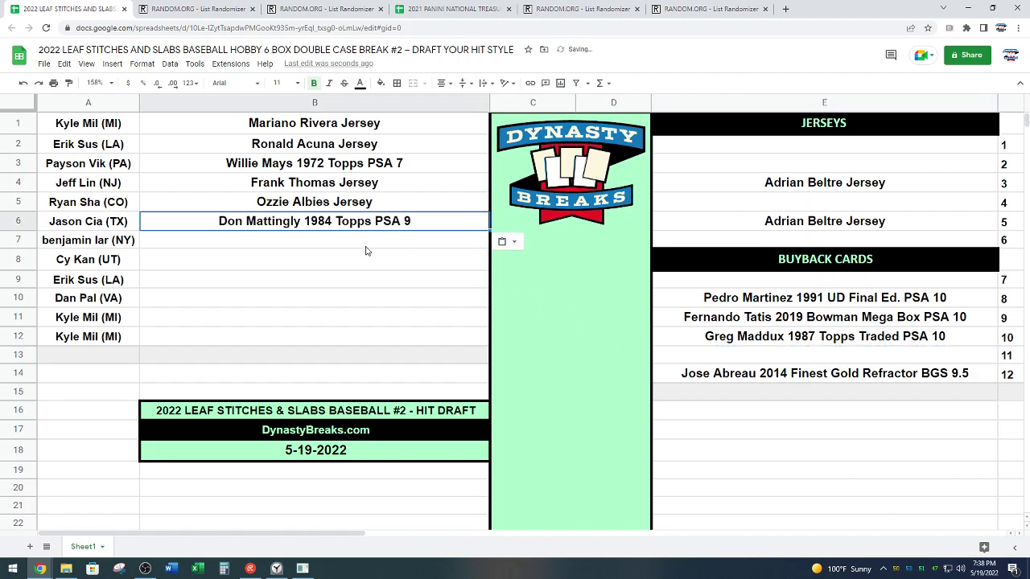
Select cell B7 for the seventh drafter, and restart the countdown in Alarms & Clock
{"action": "left_click", "coordinate": [366, 245]}
{"action": "left_click", "coordinate": [277, 569]}
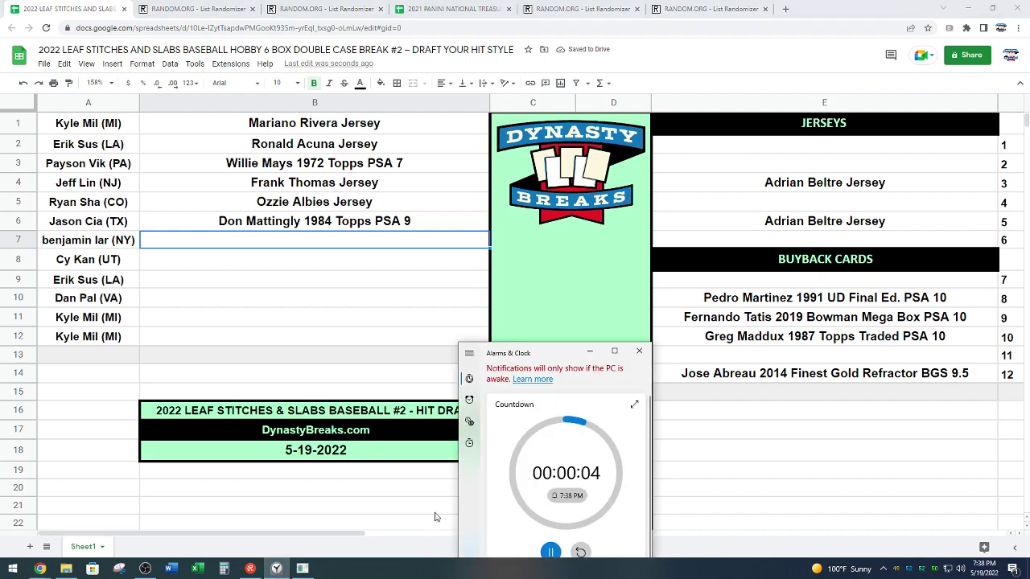
{"action": "left_click", "coordinate": [580, 552]}
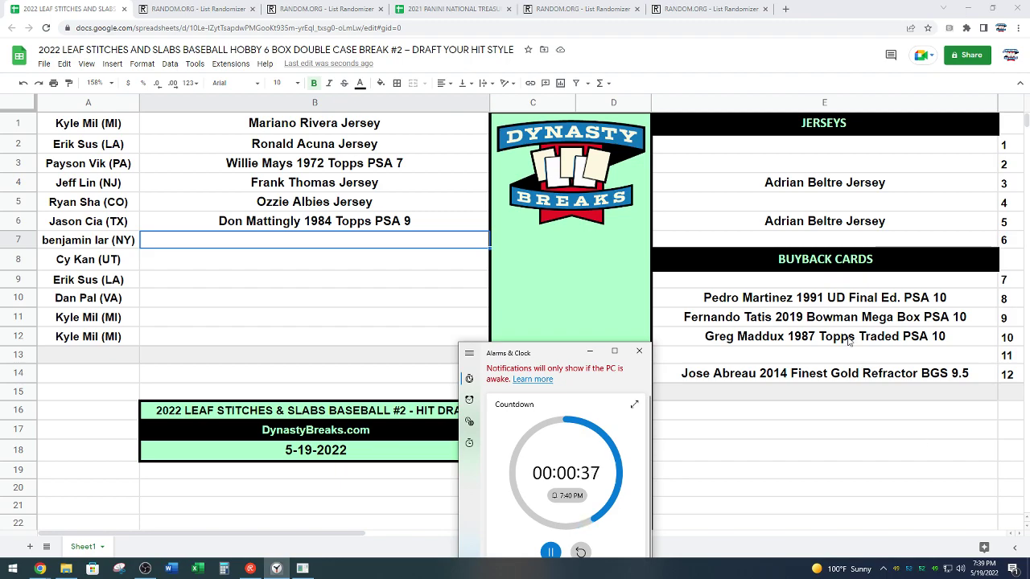
Return to the spreadsheet and move the Adrian Beltre Jersey entry numbered 3 out of the JERSEYS list into cell B7
{"action": "left_click", "coordinate": [833, 192]}
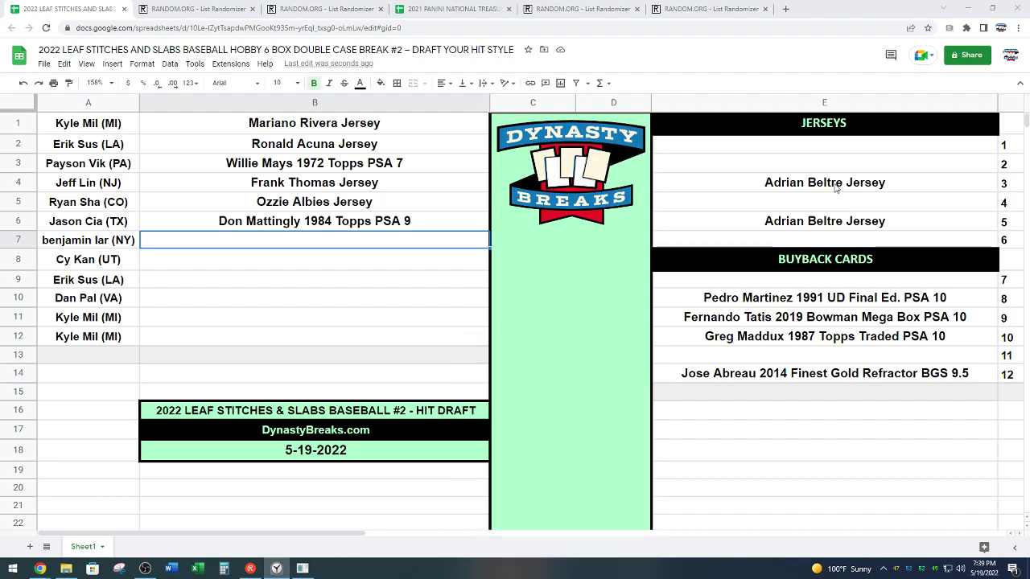
{"action": "key", "text": "ctrl+c"}
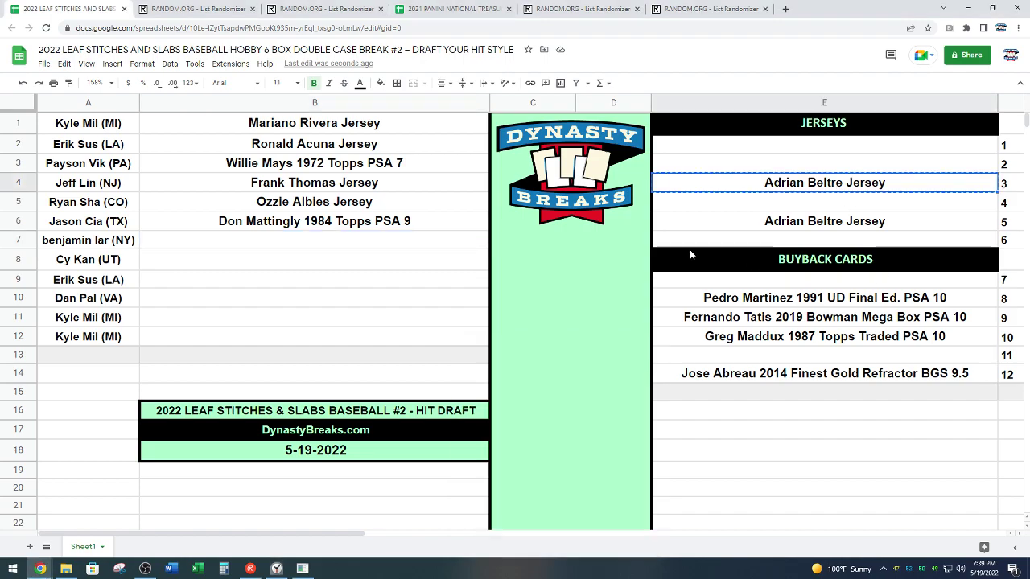
{"action": "left_click", "coordinate": [388, 241]}
{"action": "key", "text": "ctrl+v"}
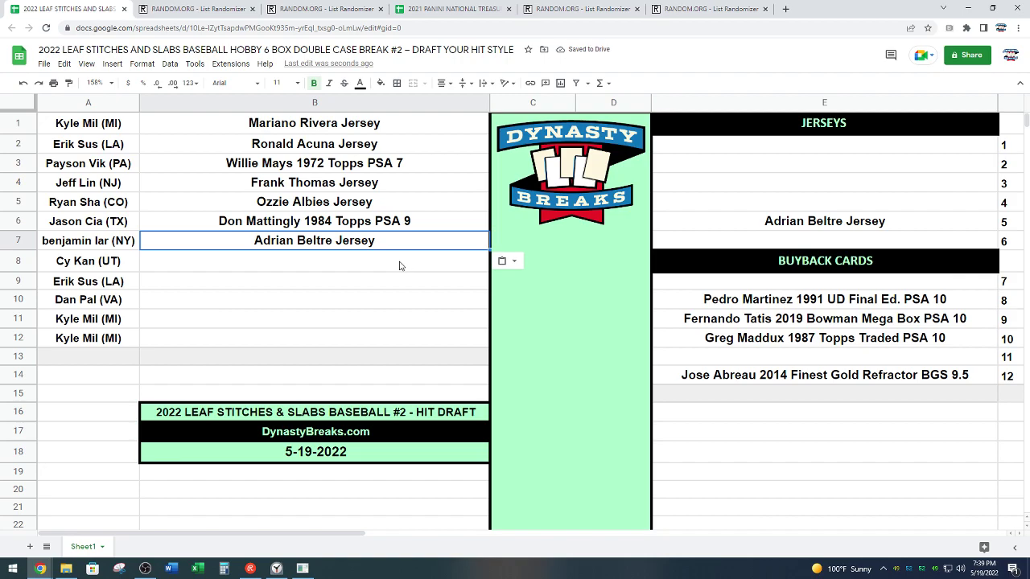
Select cell B8 for the eighth drafter, and restart the countdown in Alarms & Clock
{"action": "left_click", "coordinate": [401, 265]}
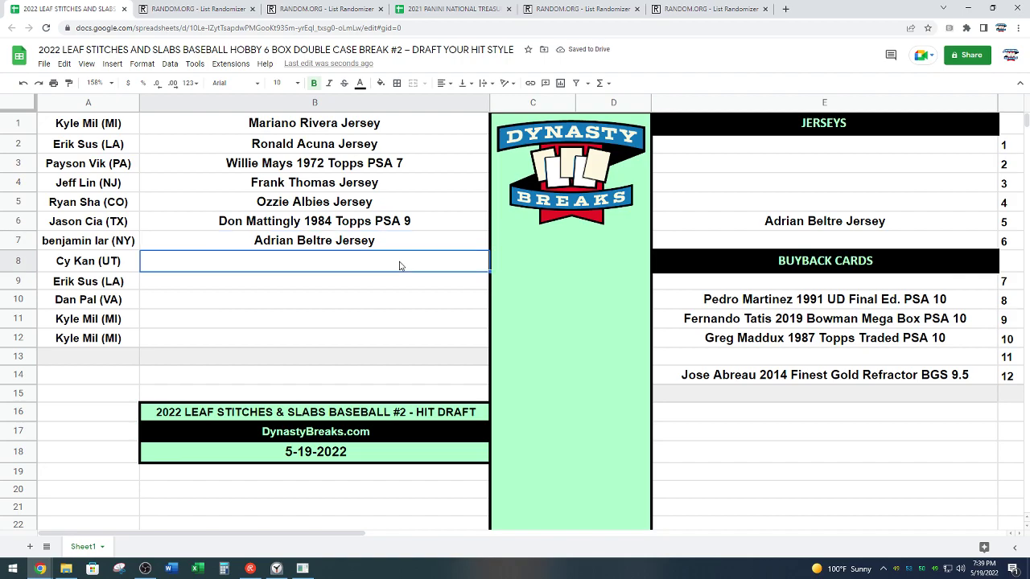
{"action": "left_click", "coordinate": [276, 569]}
{"action": "left_click", "coordinate": [580, 552]}
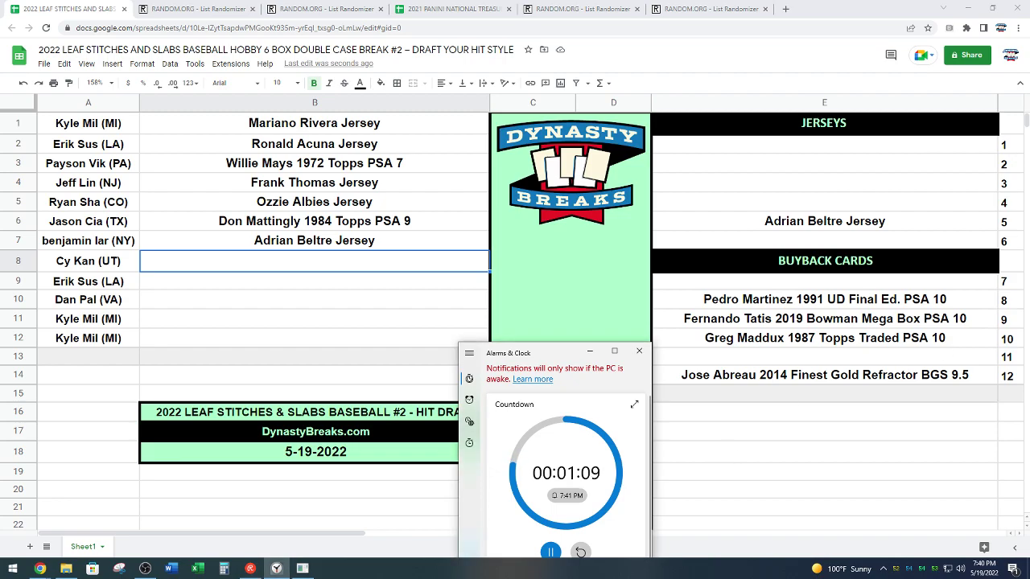
Return to the spreadsheet and move the Fernando Tatis 2019 Bowman Mega Box PSA 10 entry out of the BUYBACK CARDS list into cell B8
{"action": "key", "text": "alt+Tab"}
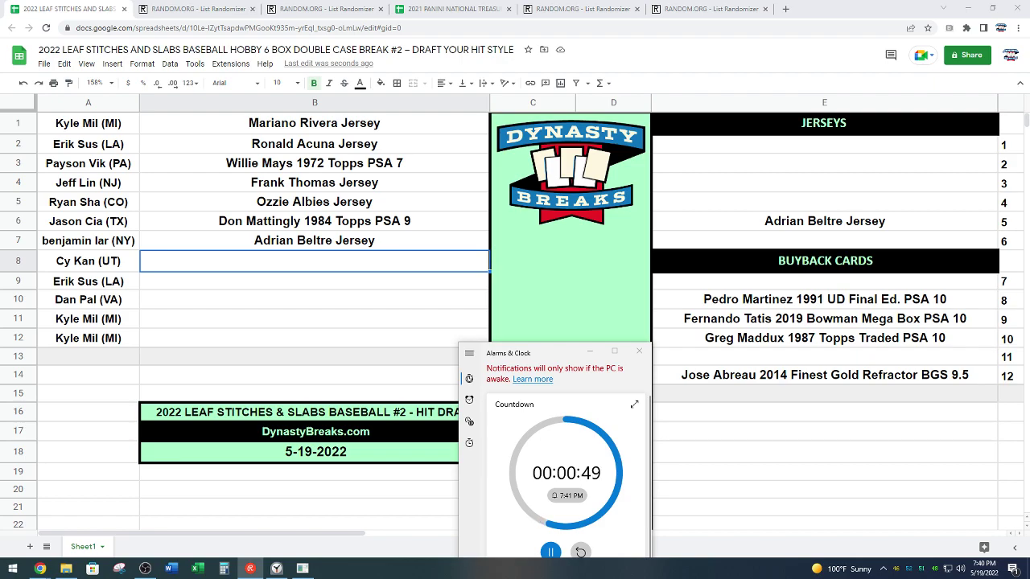
{"action": "left_click", "coordinate": [824, 326]}
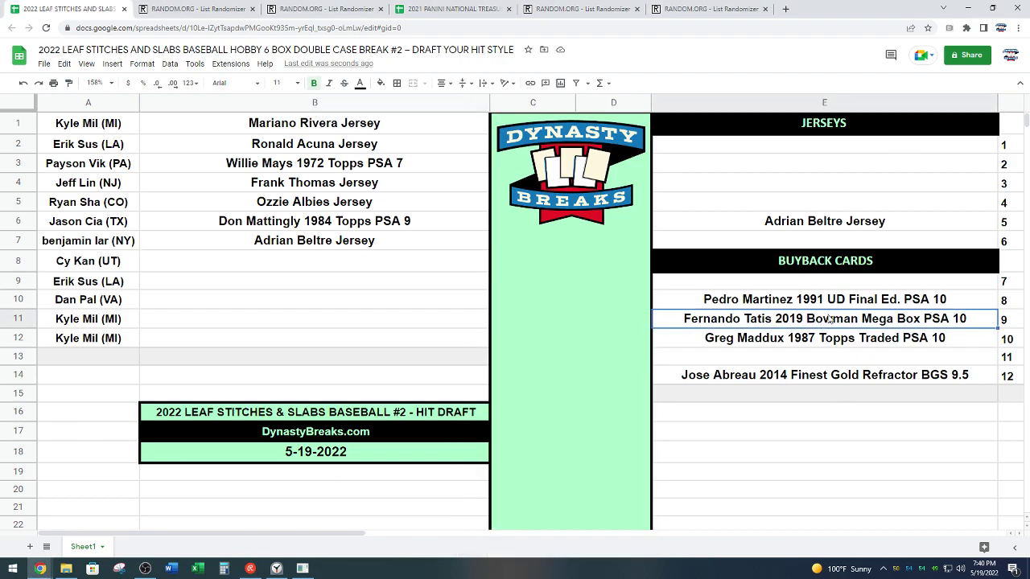
{"action": "key", "text": "ctrl+c"}
{"action": "left_click", "coordinate": [410, 265]}
{"action": "key", "text": "ctrl+v"}
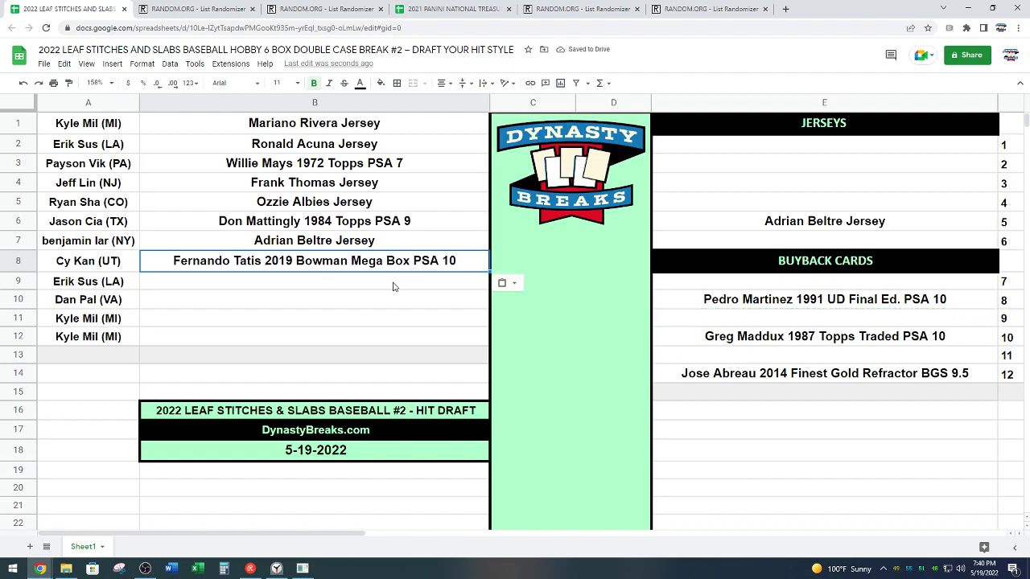
Select cell B9 for the ninth drafter, and restart the countdown in Alarms & Clock
{"action": "left_click", "coordinate": [394, 286]}
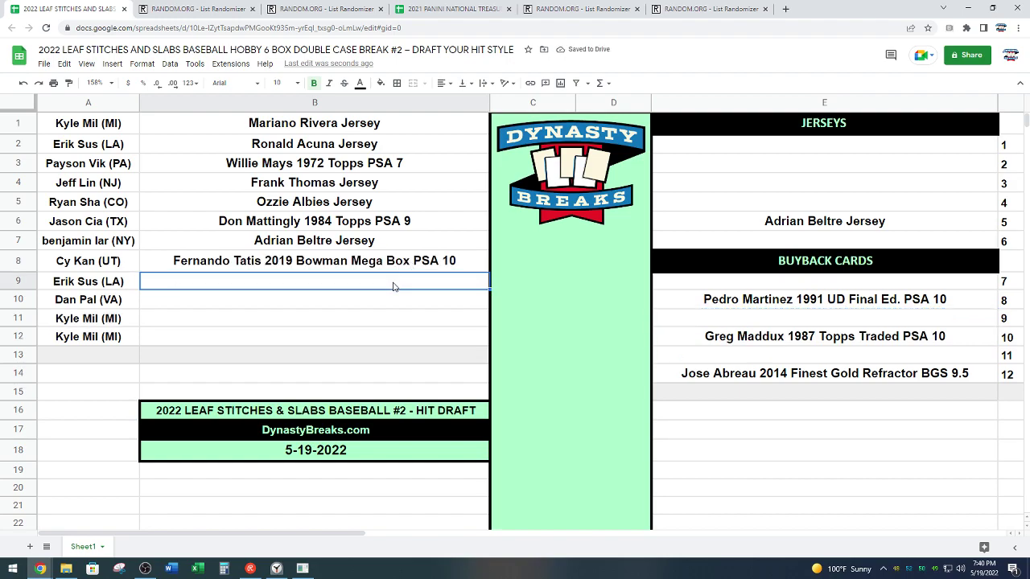
{"action": "left_click", "coordinate": [277, 569]}
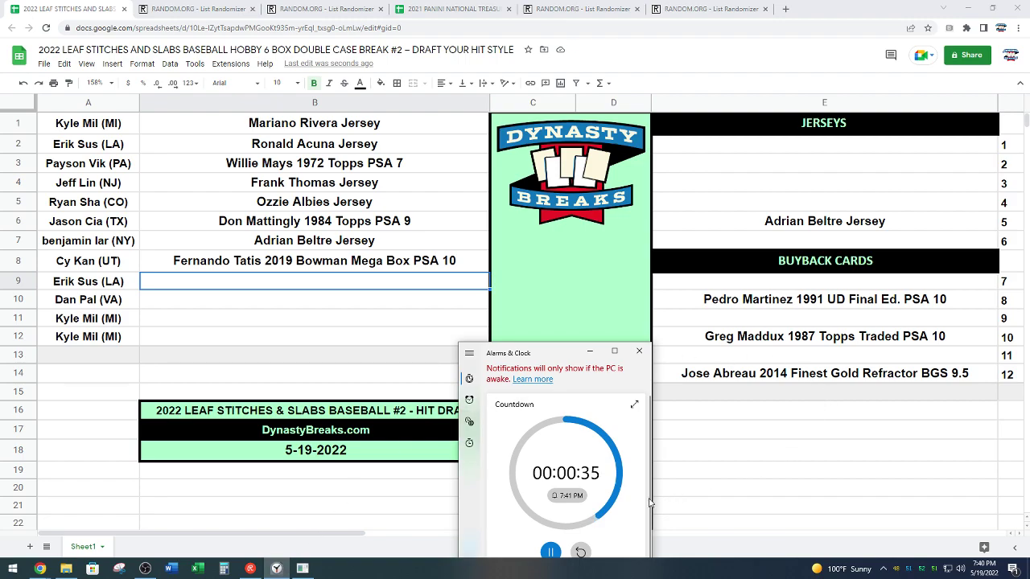
{"action": "left_click", "coordinate": [580, 551]}
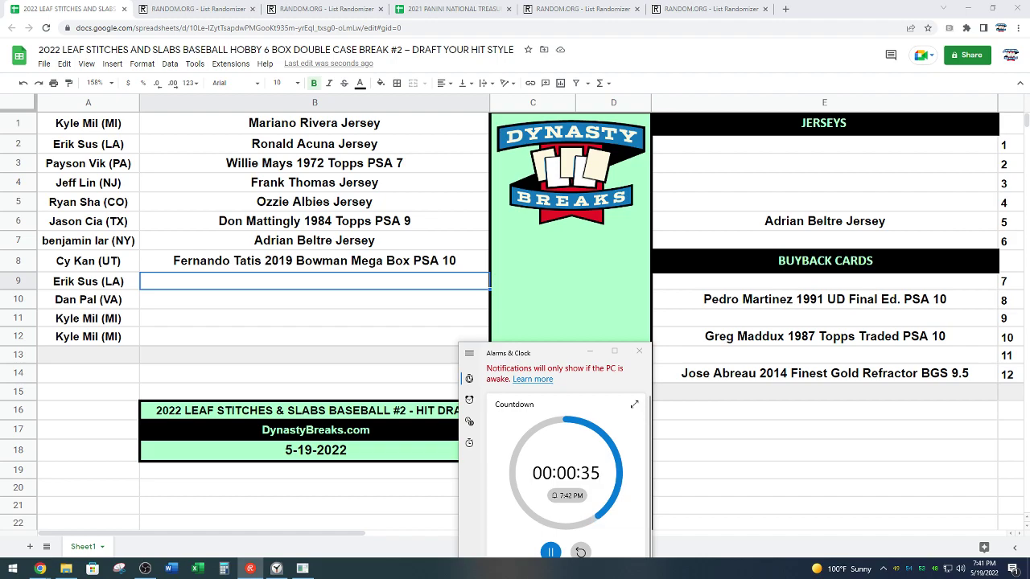
Return to the spreadsheet and move the remaining Adrian Beltre Jersey entry, numbered 5, out of the JERSEYS list into cell B9
{"action": "left_click", "coordinate": [815, 218]}
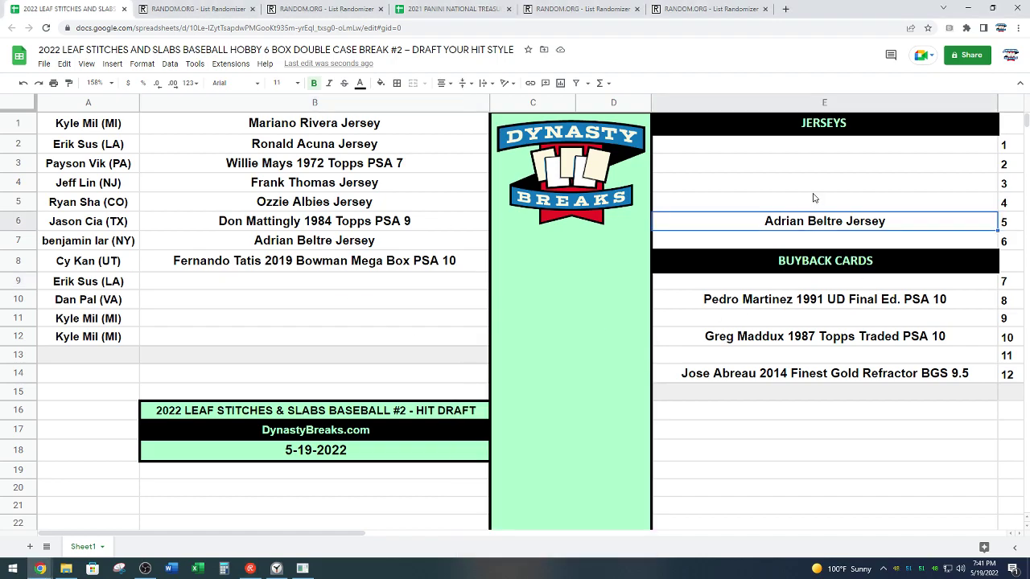
{"action": "key", "text": "ctrl+c"}
{"action": "left_click", "coordinate": [369, 285]}
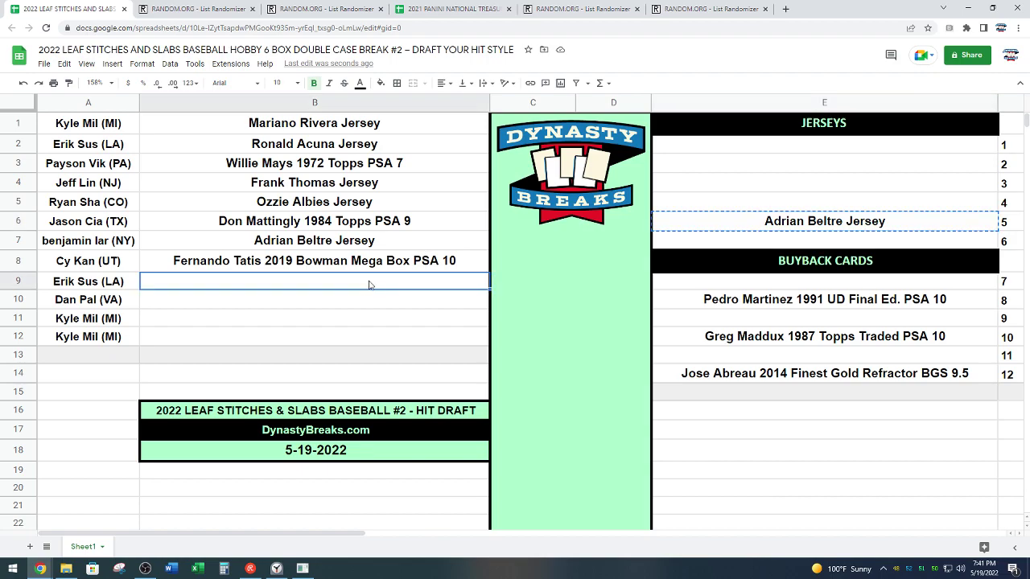
{"action": "key", "text": "ctrl+v"}
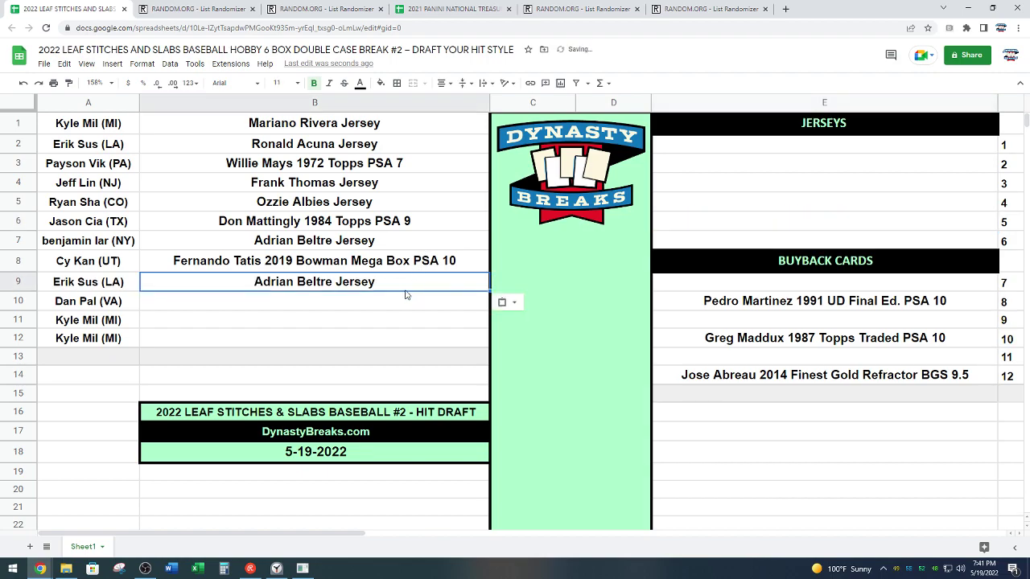
Select cell B10 for the tenth drafter, and restart the countdown in Alarms & Clock
{"action": "left_click", "coordinate": [344, 304]}
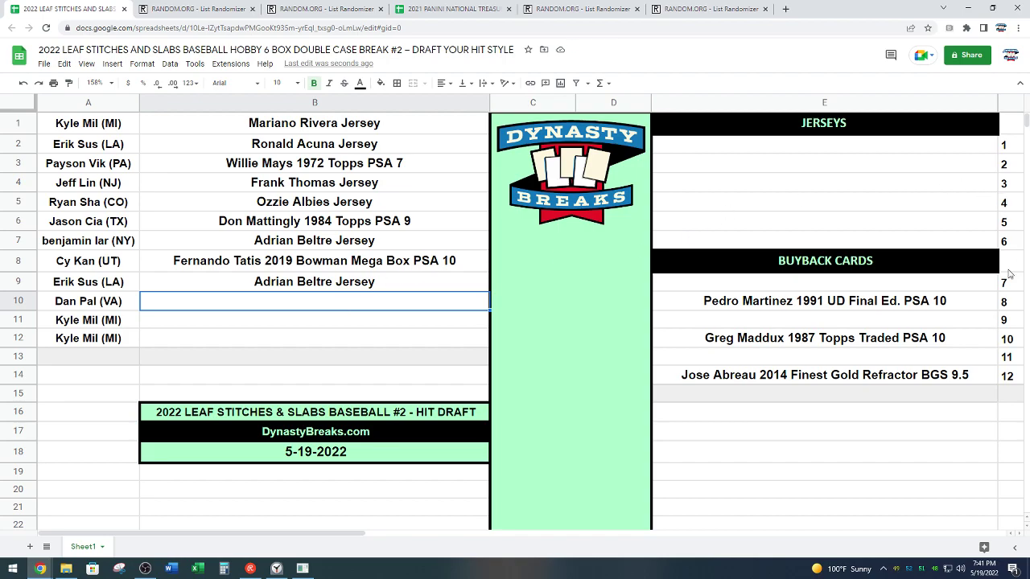
{"action": "left_click", "coordinate": [276, 569]}
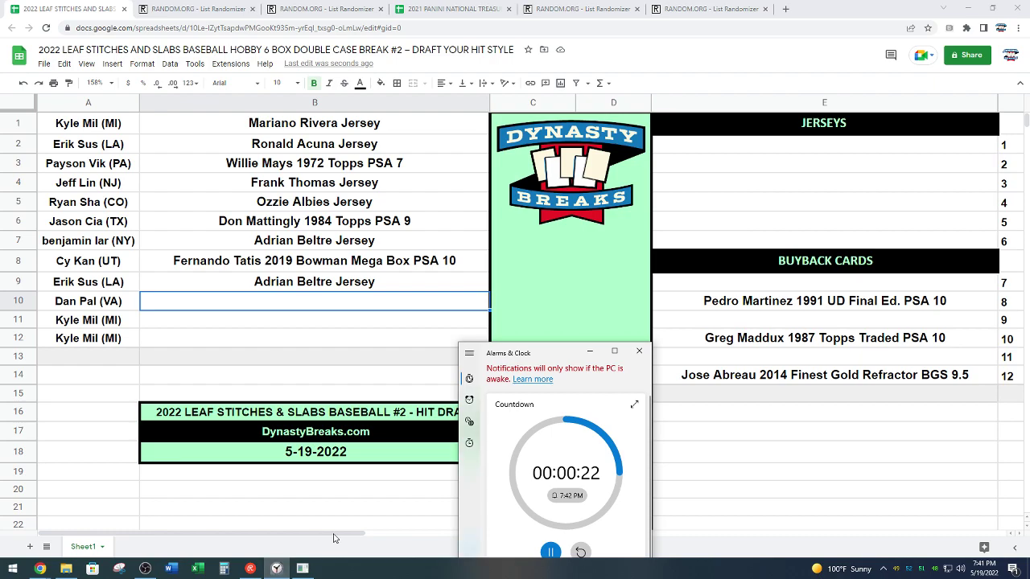
{"action": "left_click", "coordinate": [579, 553]}
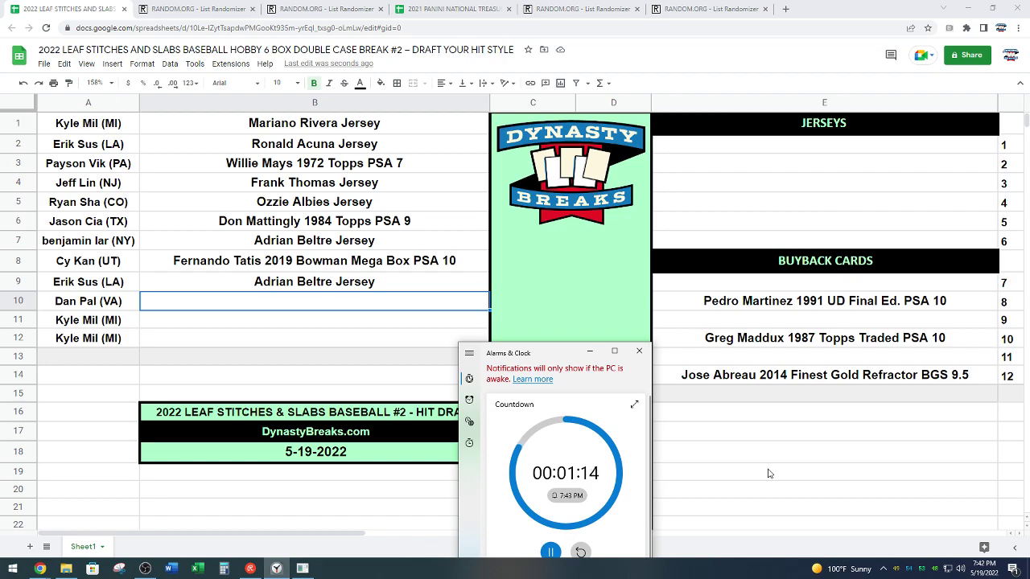
Return to the spreadsheet and move the Jose Abreau 2014 Finest Gold Refractor BGS 9.5 entry out of the BUYBACK CARDS list into cell B10
{"action": "left_click", "coordinate": [785, 379]}
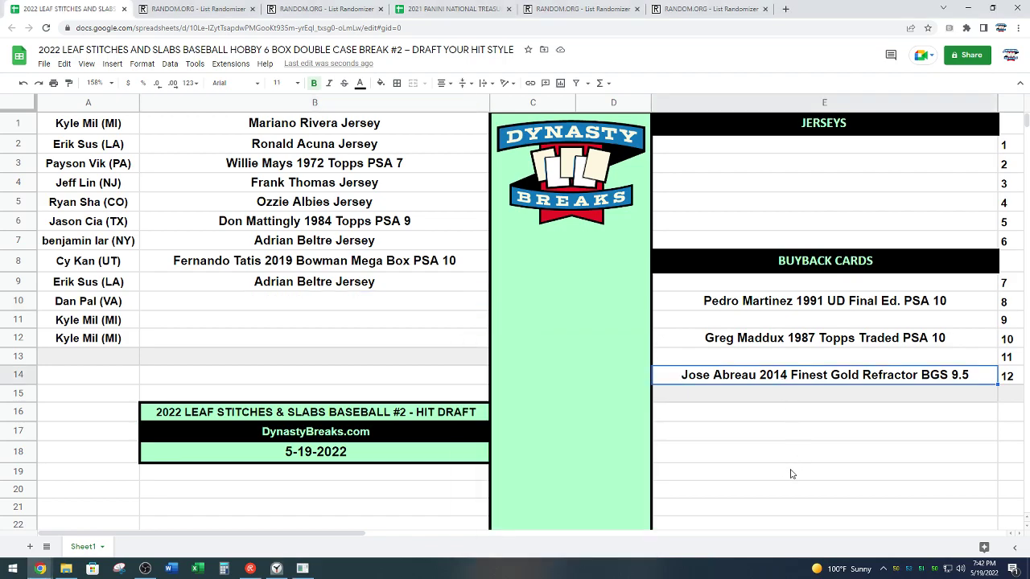
{"action": "left_click", "coordinate": [303, 313]}
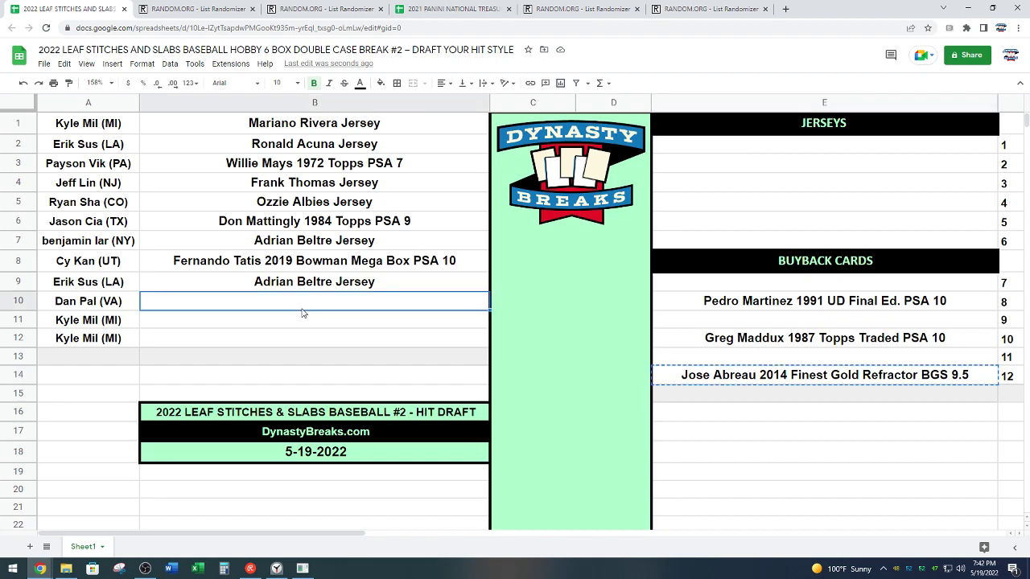
{"action": "key", "text": "ctrl+v"}
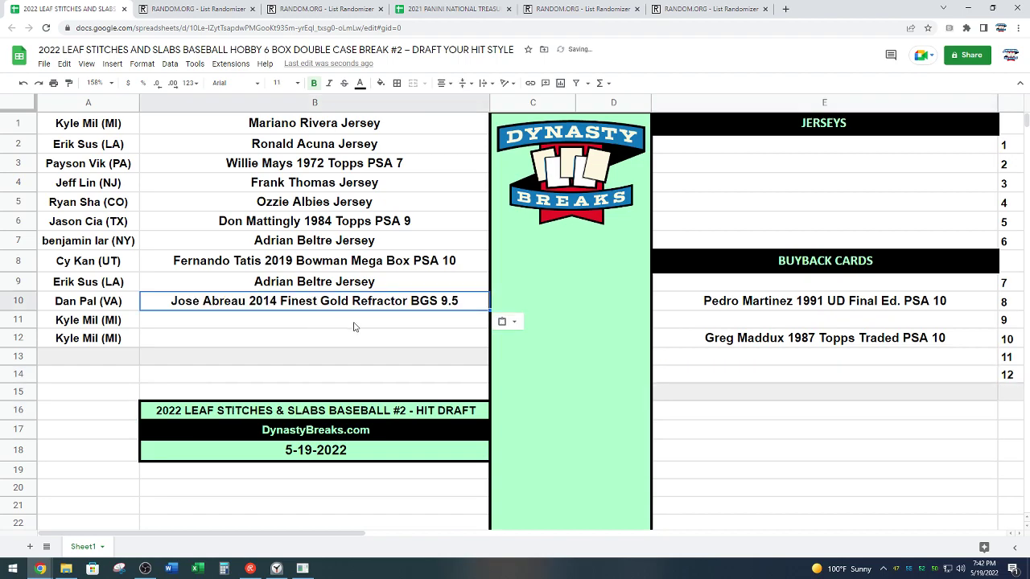
Bring up the Alarms & Clock countdown, and move the Greg Maddux 1987 Topps Traded PSA 10 entry from BUYBACK CARDS into spreadsheet cell B11
{"action": "left_click", "coordinate": [354, 323]}
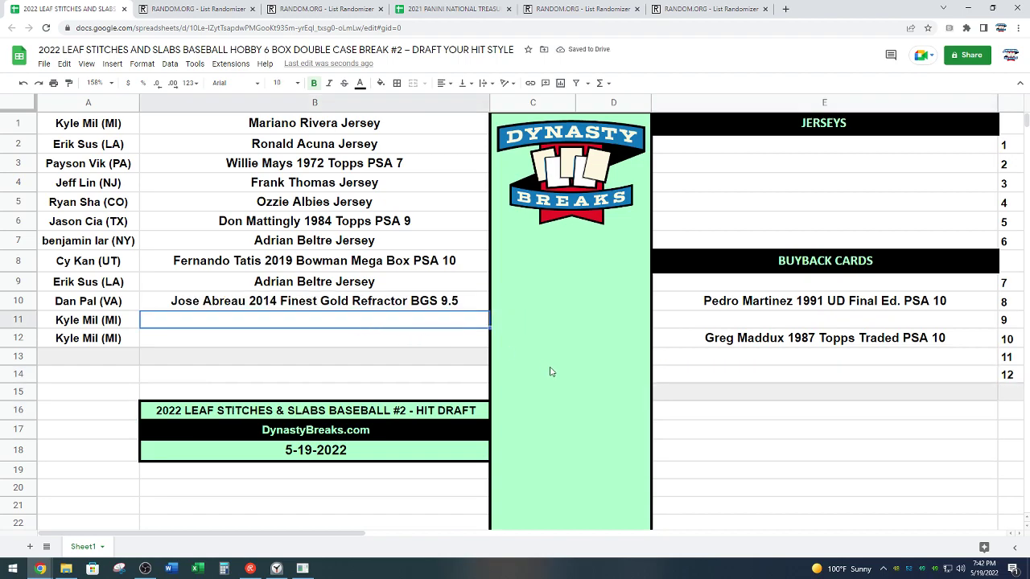
{"action": "left_click", "coordinate": [276, 568]}
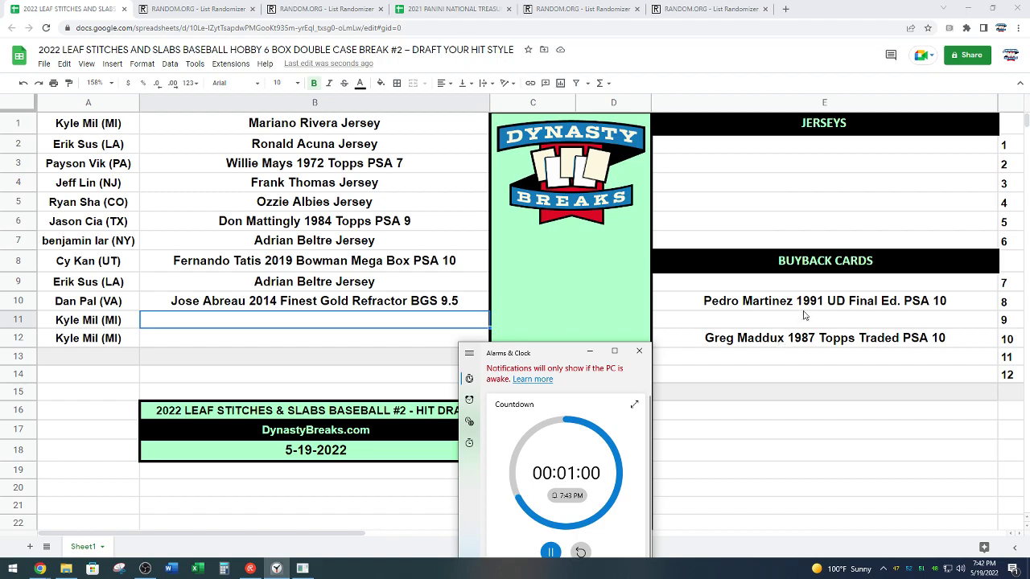
{"action": "left_click", "coordinate": [801, 339]}
{"action": "key", "text": "ctrl+x"}
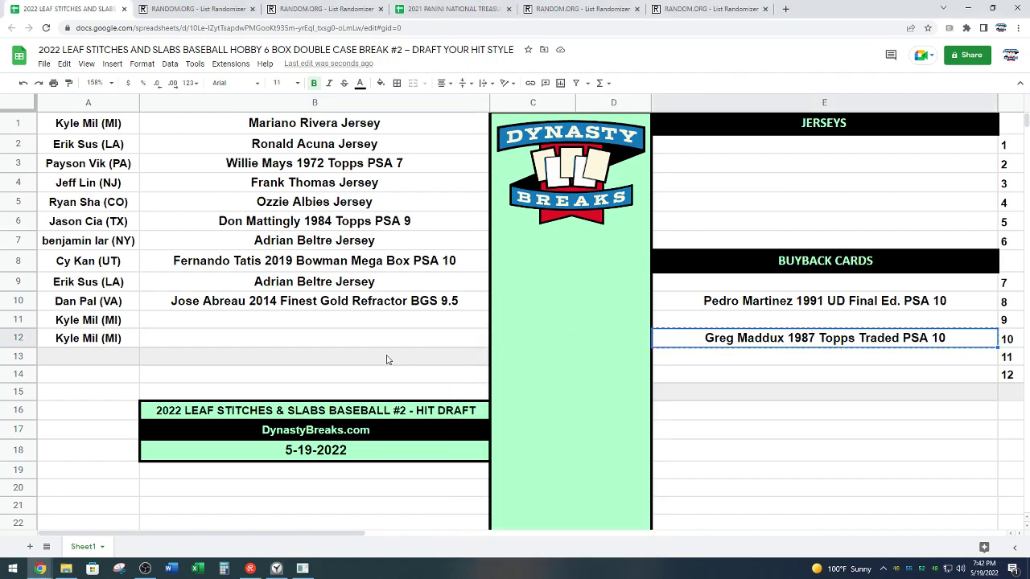
{"action": "left_click", "coordinate": [372, 323]}
{"action": "key", "text": "ctrl+v"}
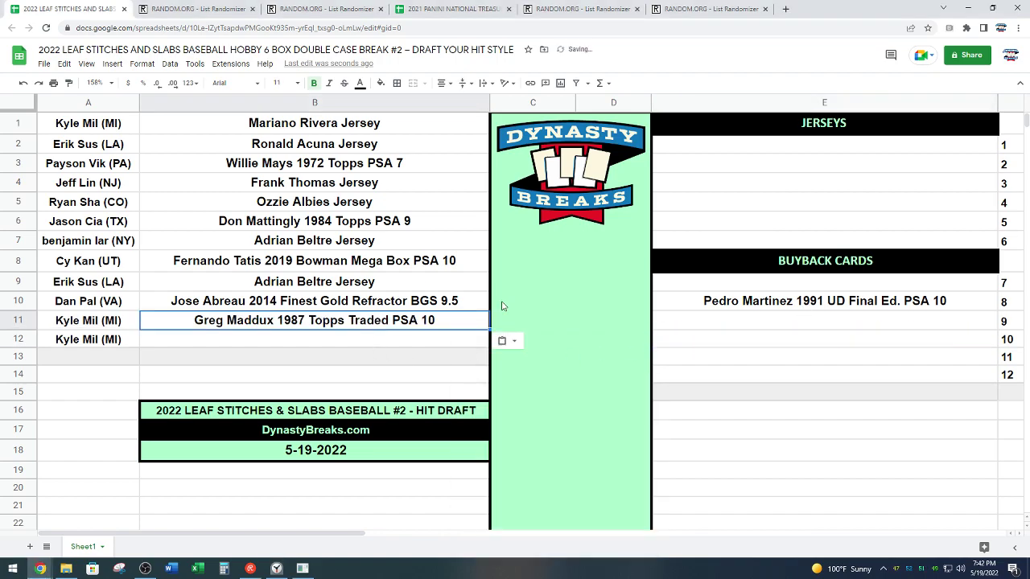
Move the Pedro Martinez 1991 UD Final Ed. PSA 10 entry out of the BUYBACK CARDS list into cell B12
{"action": "left_click", "coordinate": [716, 304]}
{"action": "key", "text": "ctrl+x"}
{"action": "left_click", "coordinate": [364, 341]}
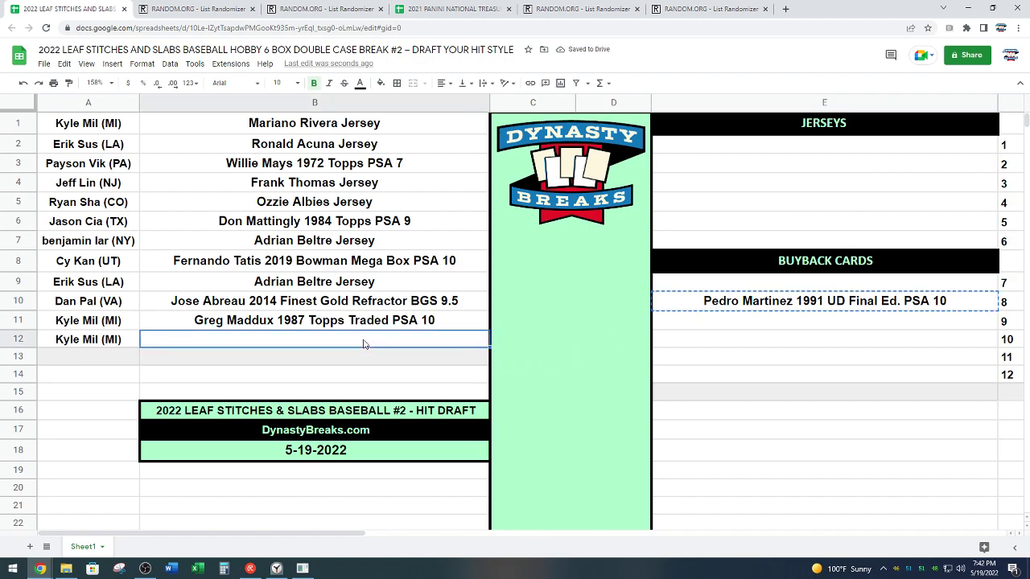
{"action": "key", "text": "ctrl+v"}
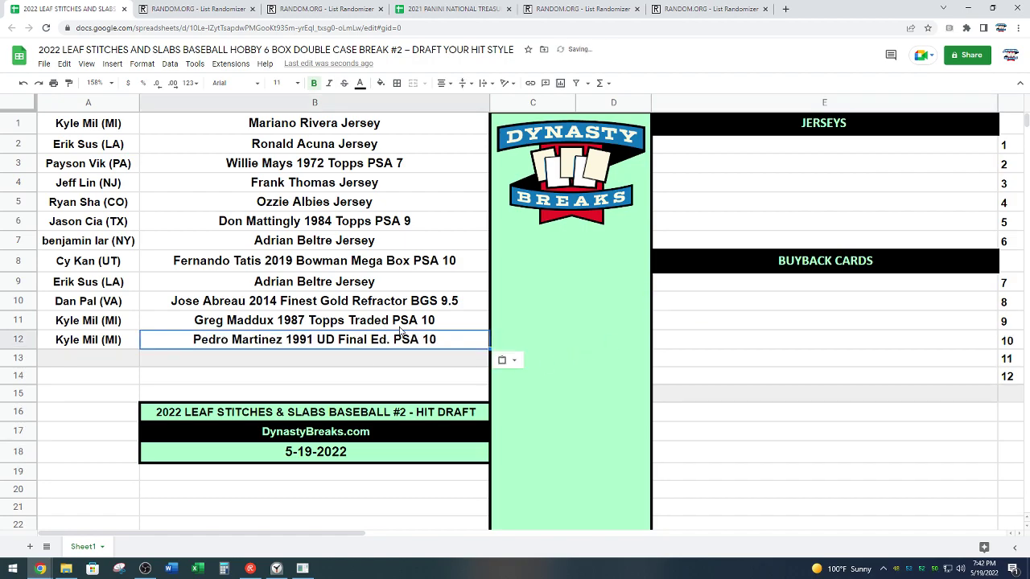
{"action": "left_click", "coordinate": [555, 317]}
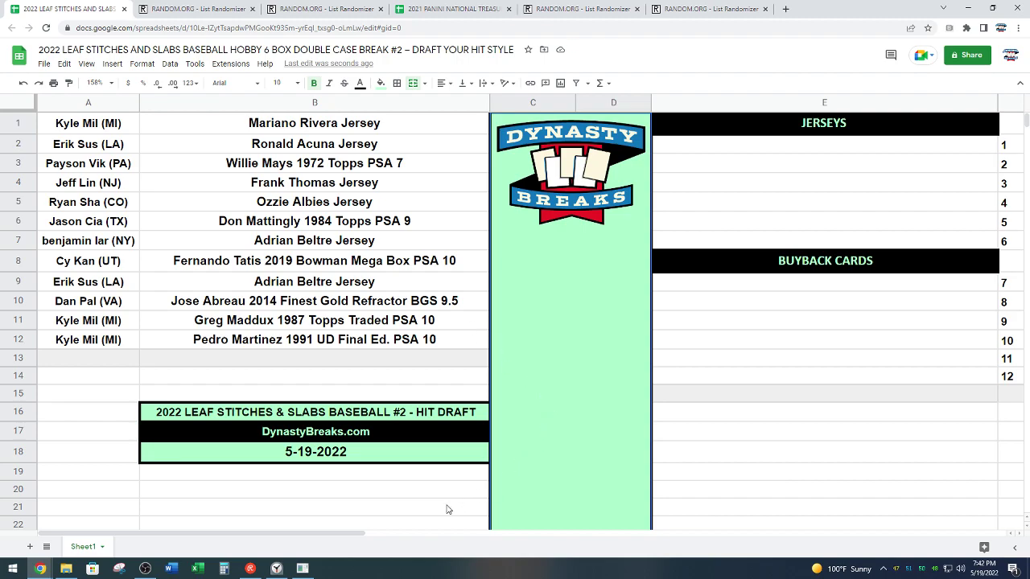
Switch to Alarms & Clock, pause the countdown and close its window
{"action": "left_click", "coordinate": [276, 569]}
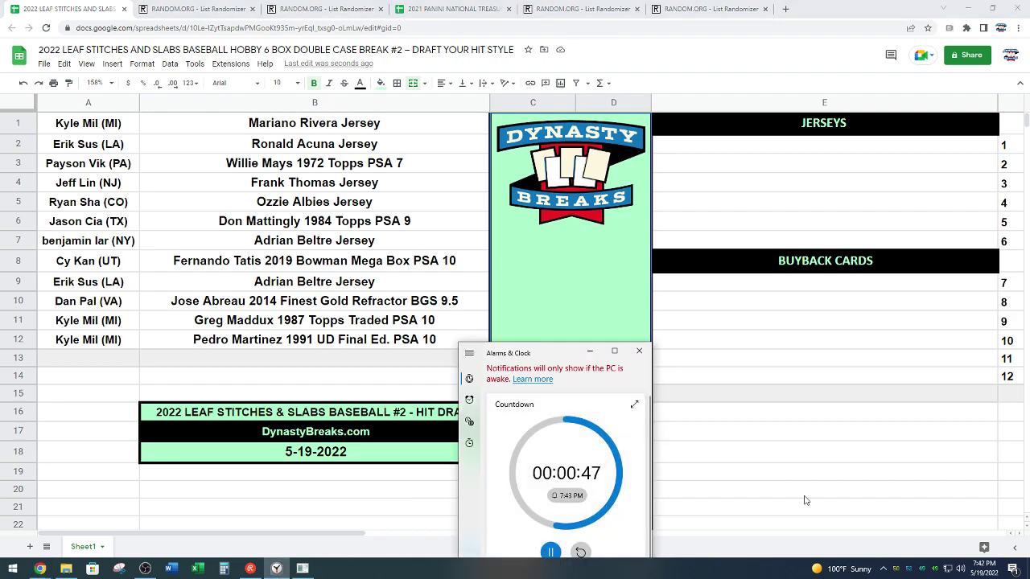
{"action": "left_click", "coordinate": [549, 553]}
{"action": "left_click", "coordinate": [639, 351]}
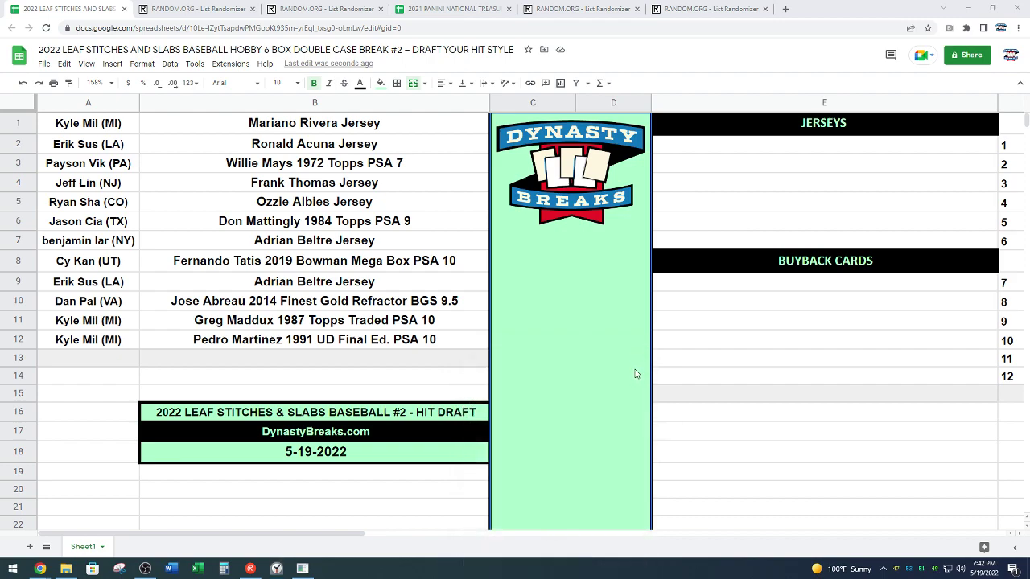